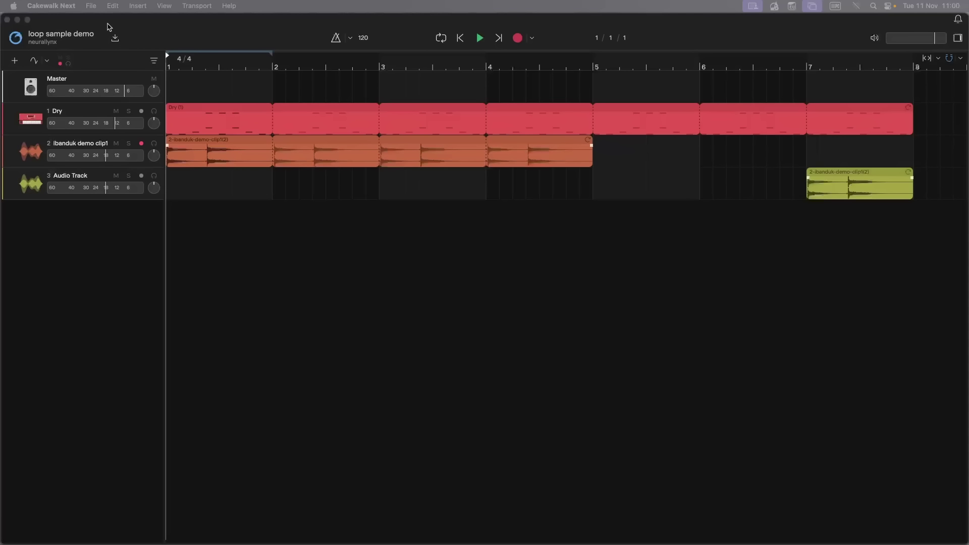
- Open the audio export settings for the project and choose Master as the export source
{"action": "left_click", "coordinate": [95, 8]}
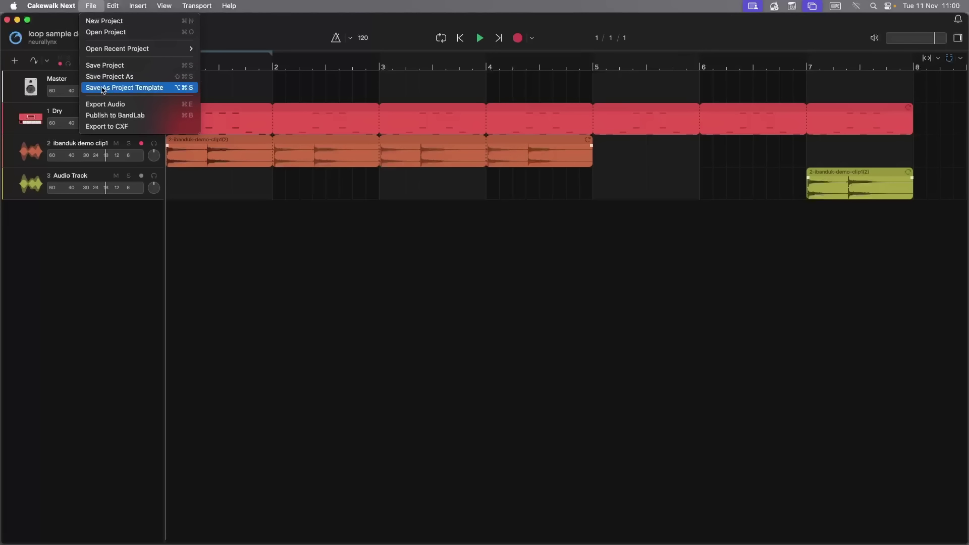
{"action": "left_click", "coordinate": [112, 104]}
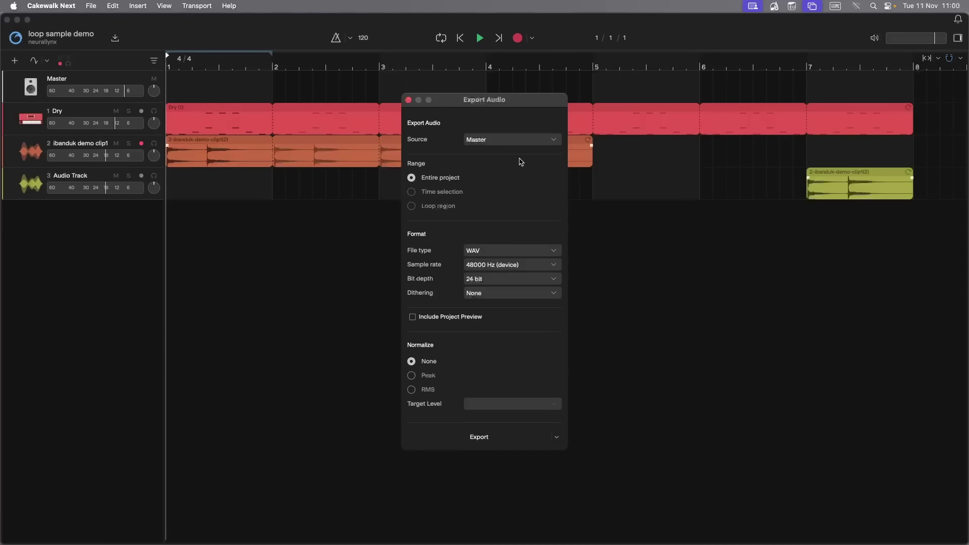
{"action": "left_click", "coordinate": [552, 143]}
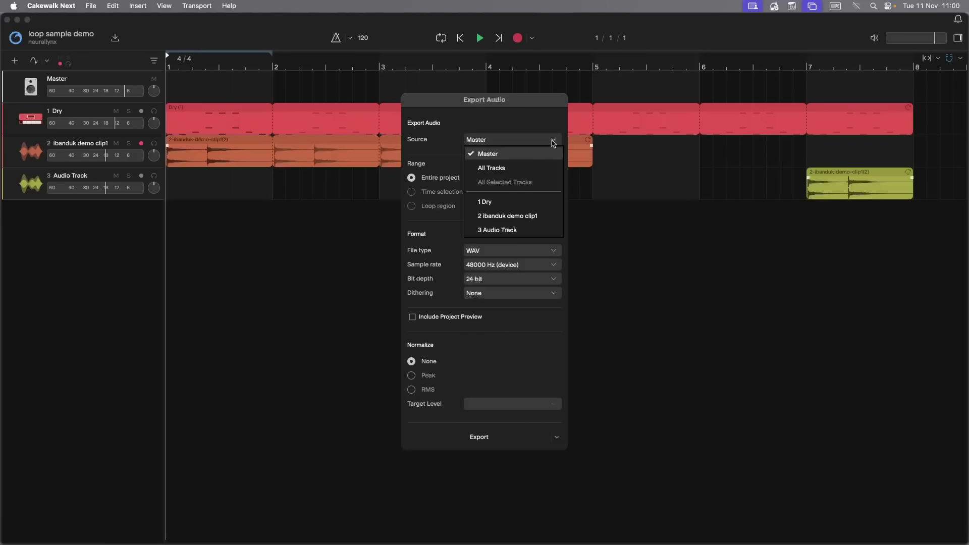
{"action": "left_click", "coordinate": [528, 154]}
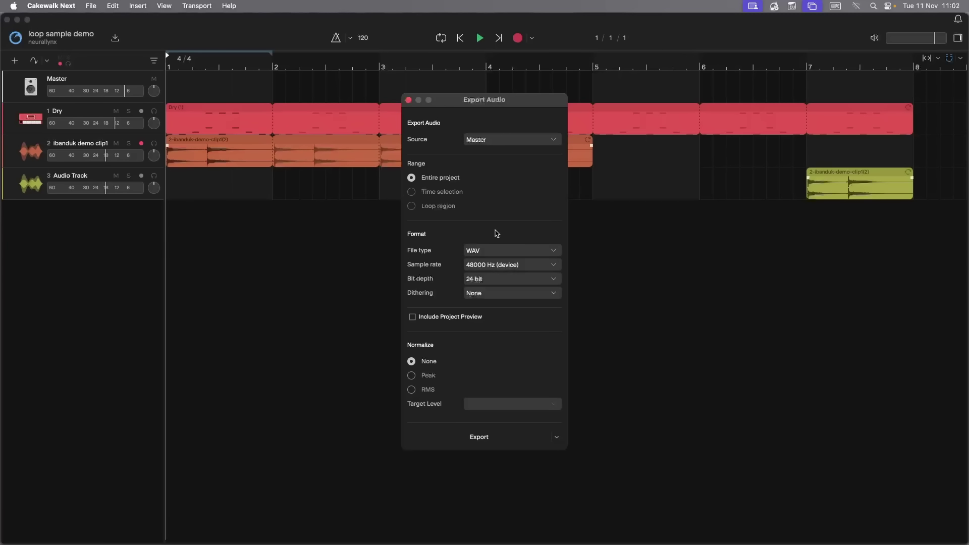
- Try MP3 as the export file type and switch it back to WAV
{"action": "left_click", "coordinate": [554, 252]}
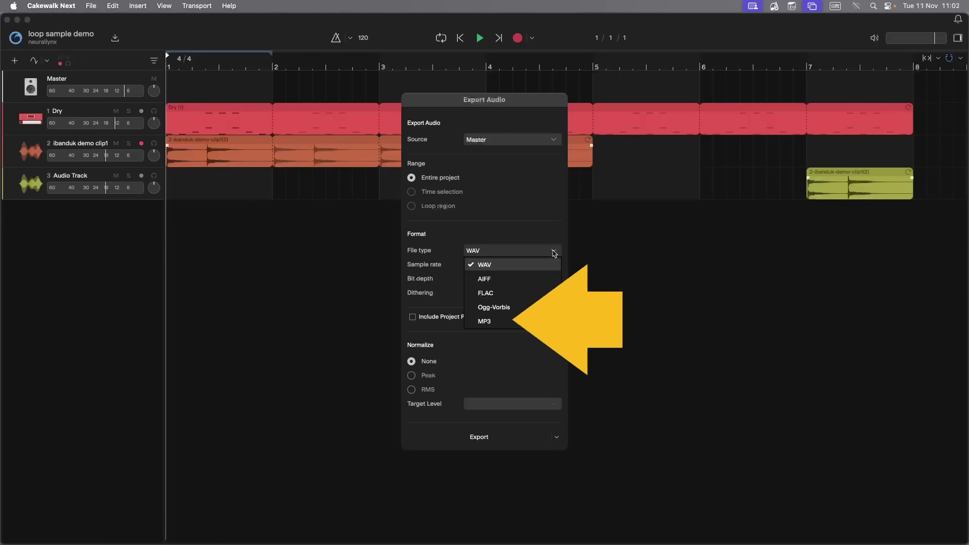
{"action": "left_click", "coordinate": [514, 322]}
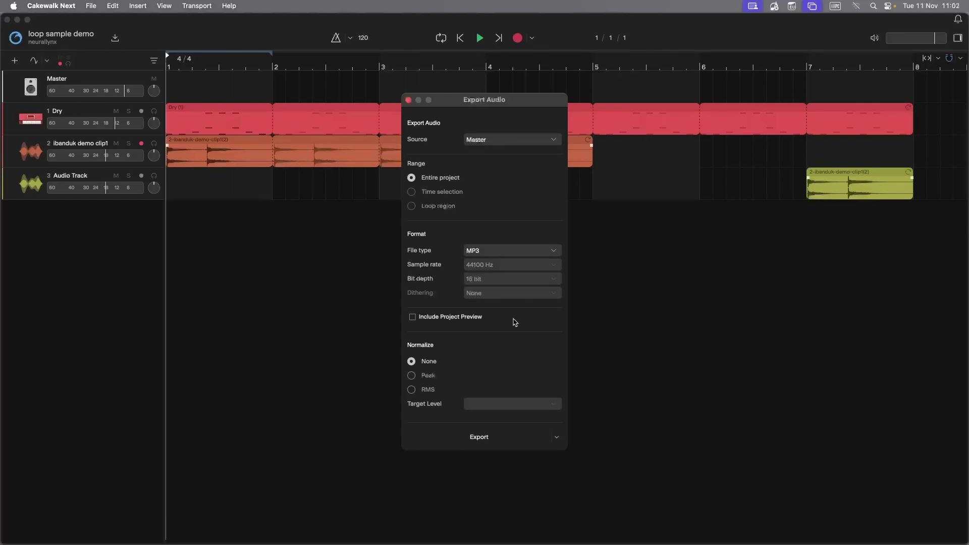
{"action": "left_click", "coordinate": [559, 252]}
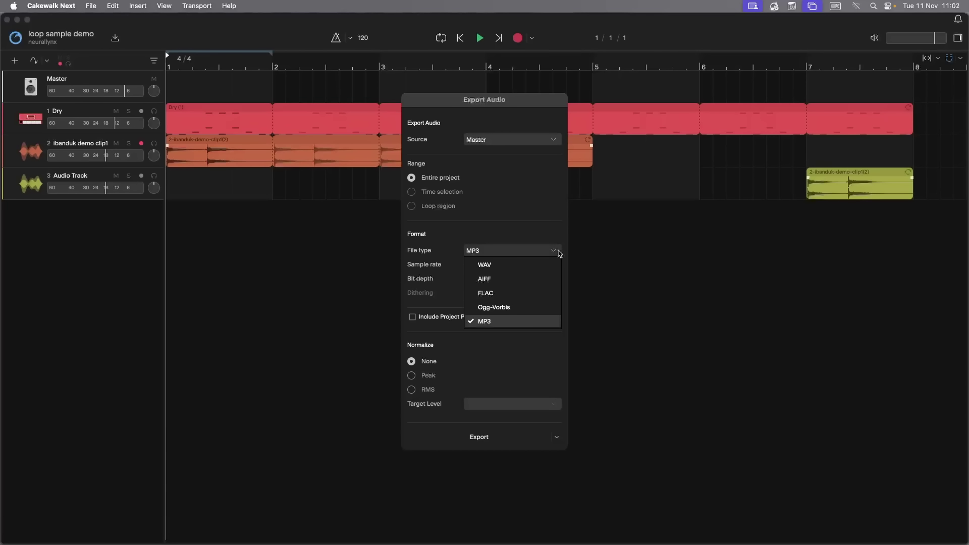
{"action": "left_click", "coordinate": [506, 266]}
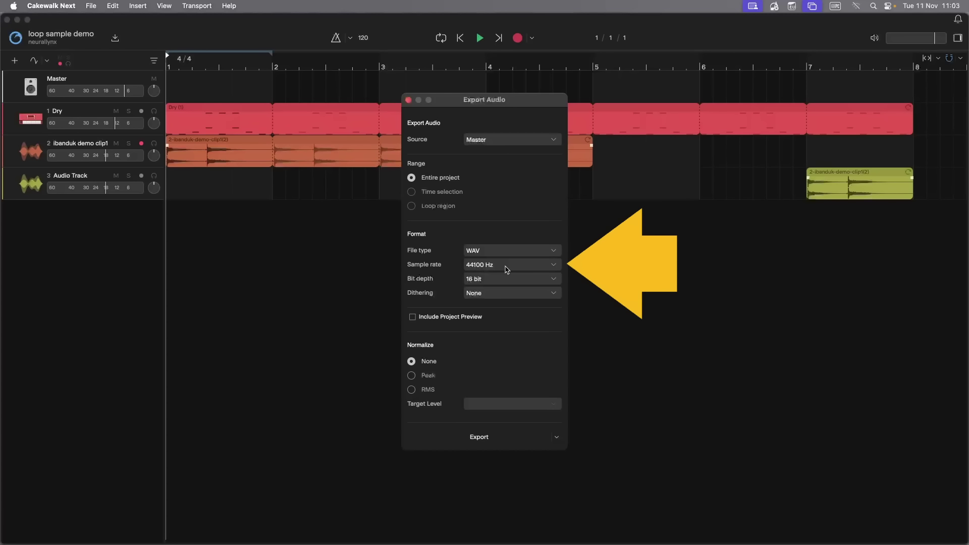
- Review the available export sample rates and set the sample rate to 48000 Hz (device)
{"action": "left_click", "coordinate": [558, 267]}
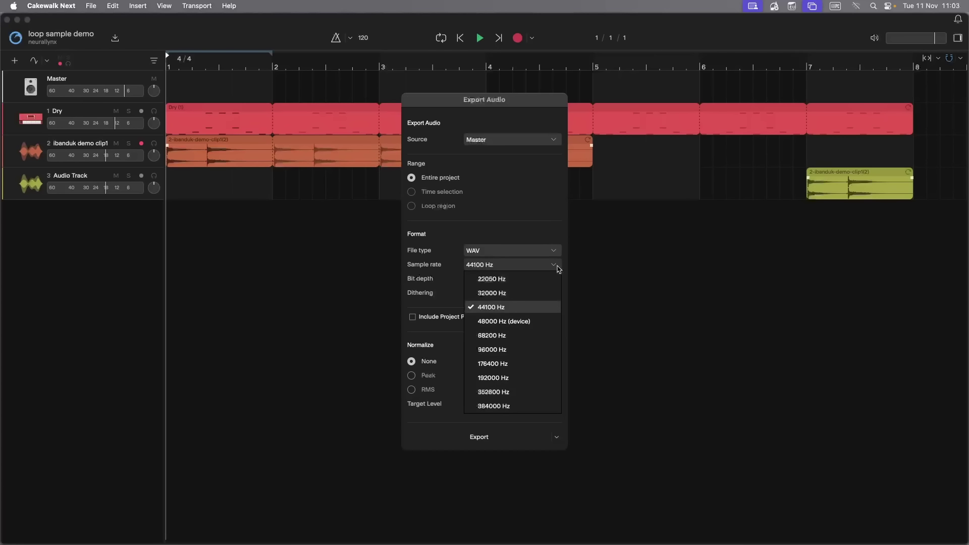
{"action": "left_click", "coordinate": [522, 308]}
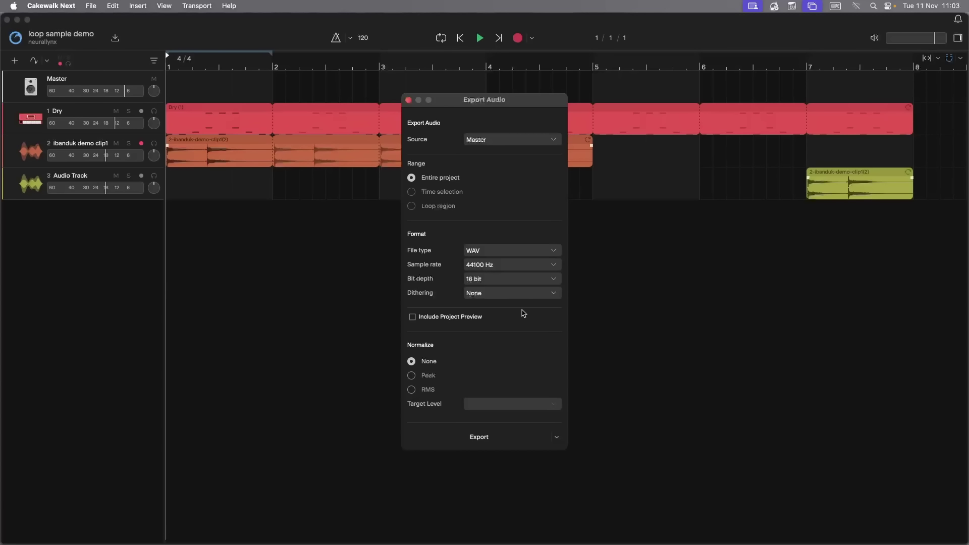
{"action": "left_click", "coordinate": [557, 266]}
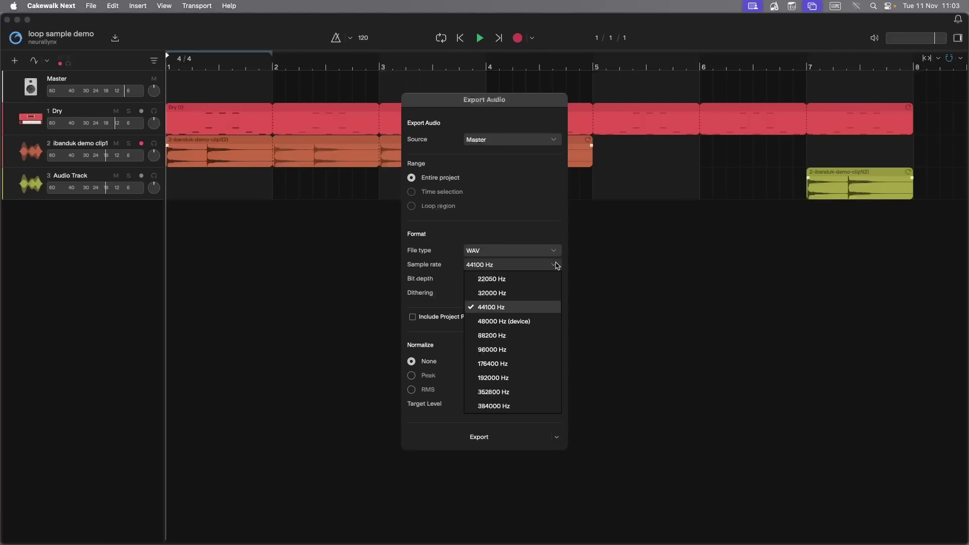
{"action": "left_click", "coordinate": [541, 322]}
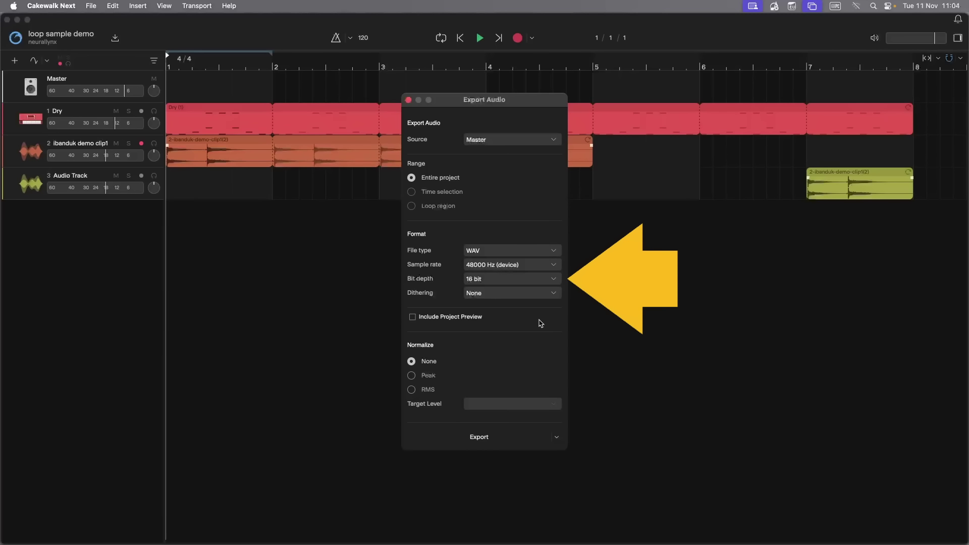
- Review the available export bit depths and set the bit depth to 24 bit
{"action": "left_click", "coordinate": [558, 281]}
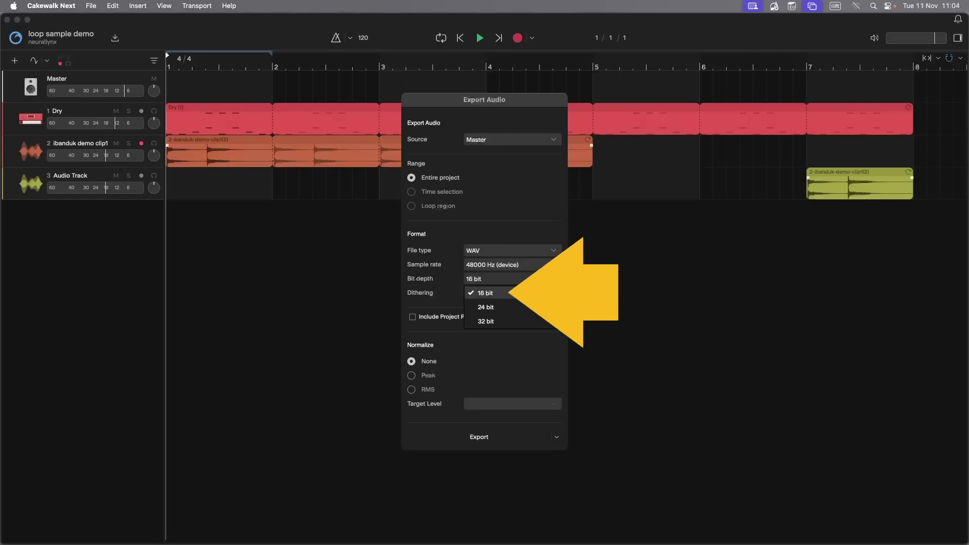
{"action": "left_click", "coordinate": [546, 295]}
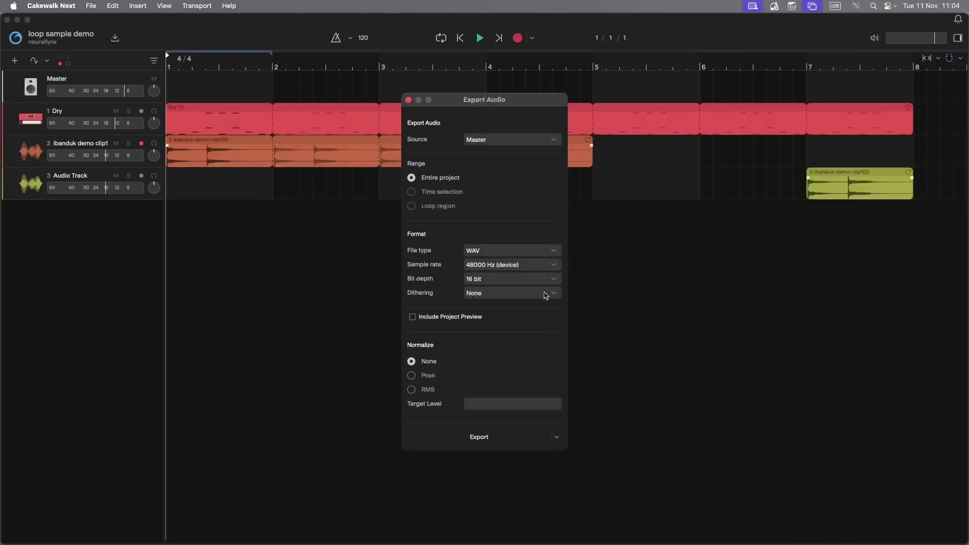
{"action": "left_click", "coordinate": [553, 283]}
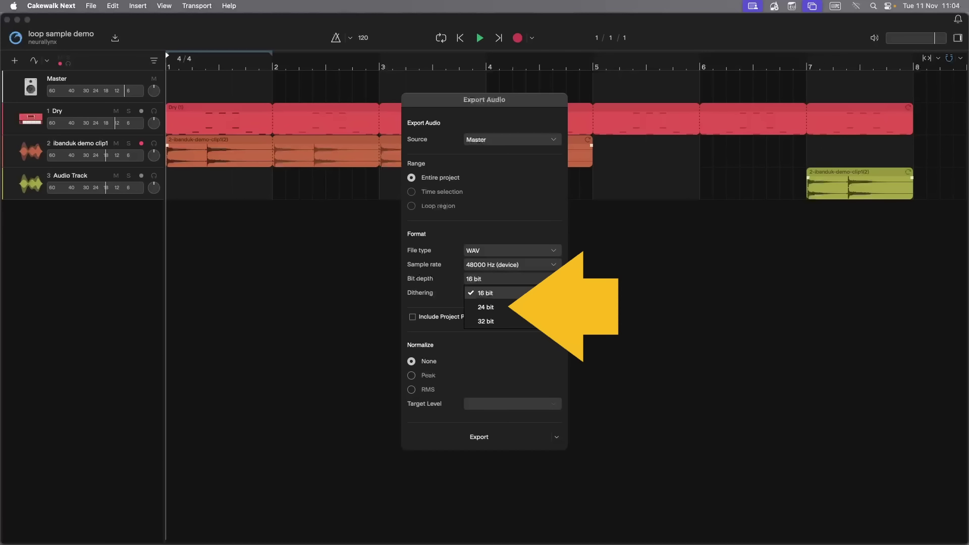
{"action": "left_click", "coordinate": [513, 308]}
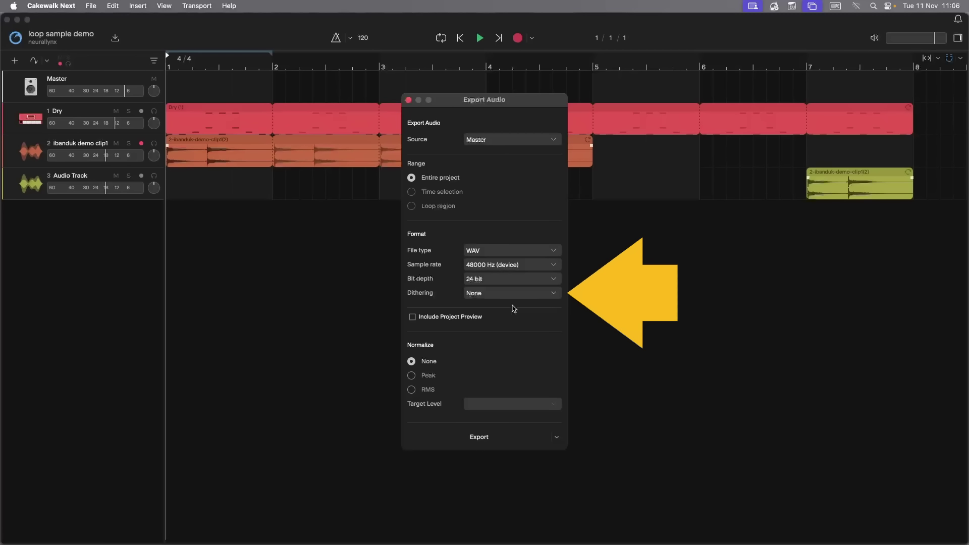
- Try Triangular dithering for the export and set dithering back to None
{"action": "left_click", "coordinate": [554, 293]}
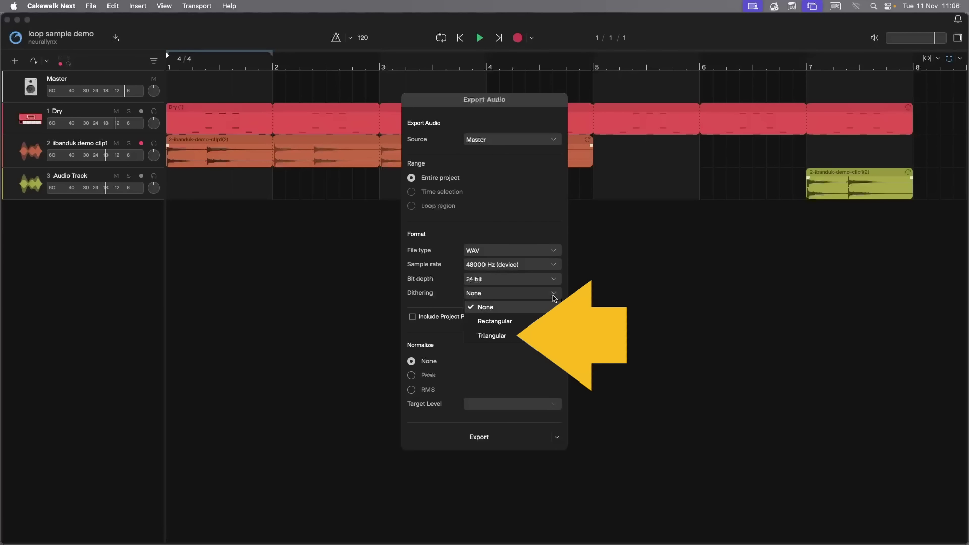
{"action": "left_click", "coordinate": [511, 338]}
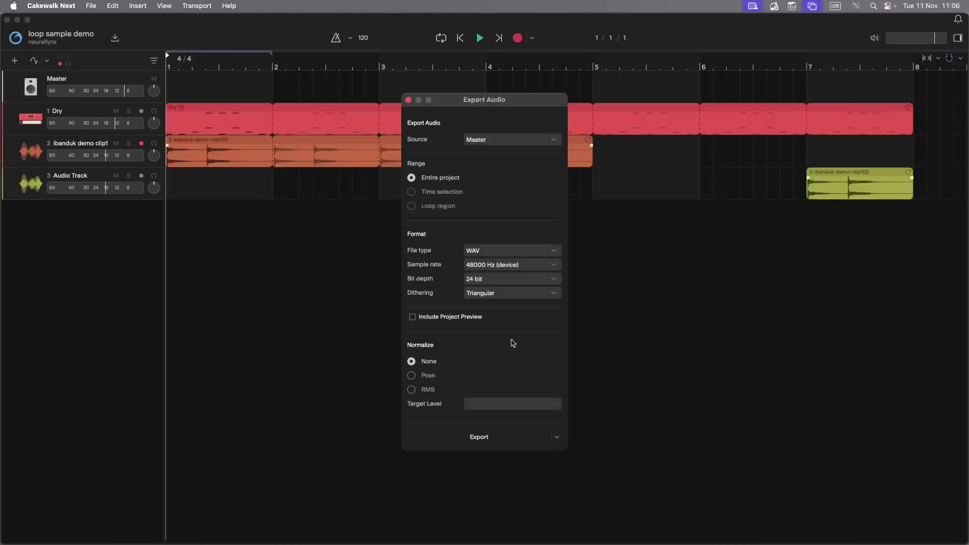
{"action": "left_click", "coordinate": [553, 293]}
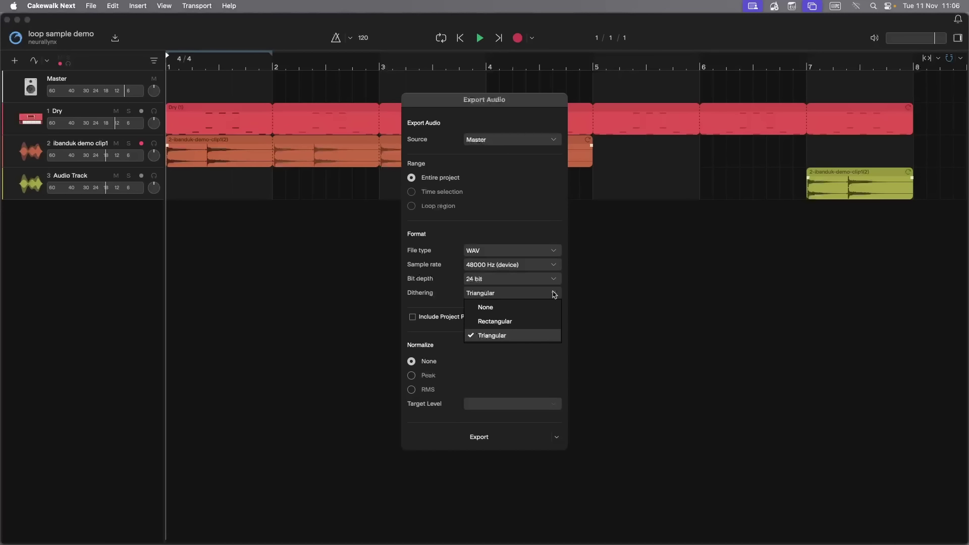
{"action": "left_click", "coordinate": [523, 307]}
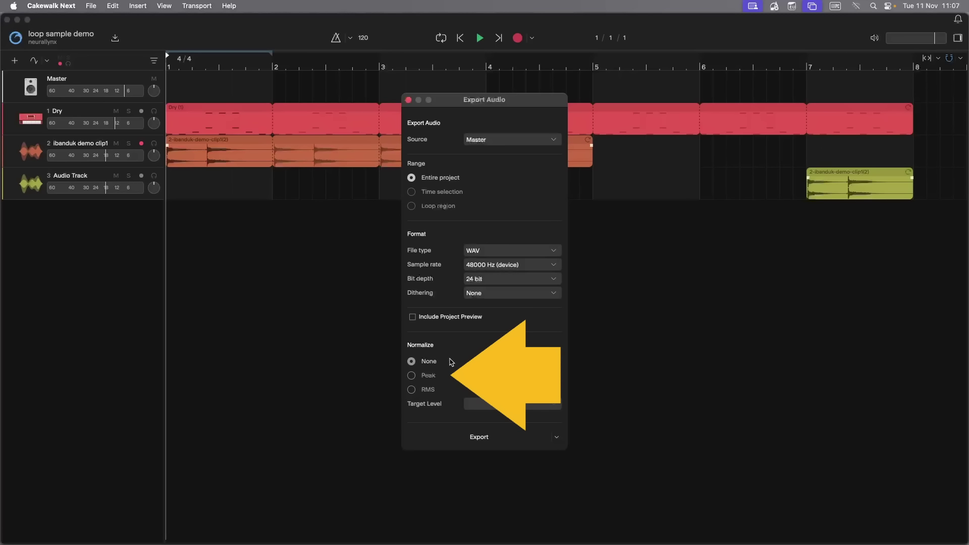
- Set the export to Peak normalization with a target level of -1 dBFS
{"action": "left_click", "coordinate": [412, 376]}
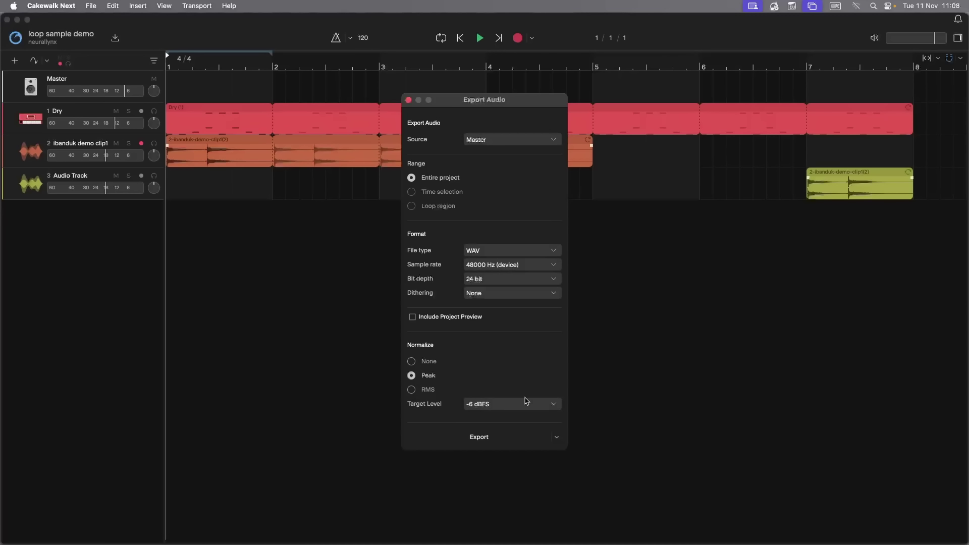
{"action": "left_click", "coordinate": [556, 407]}
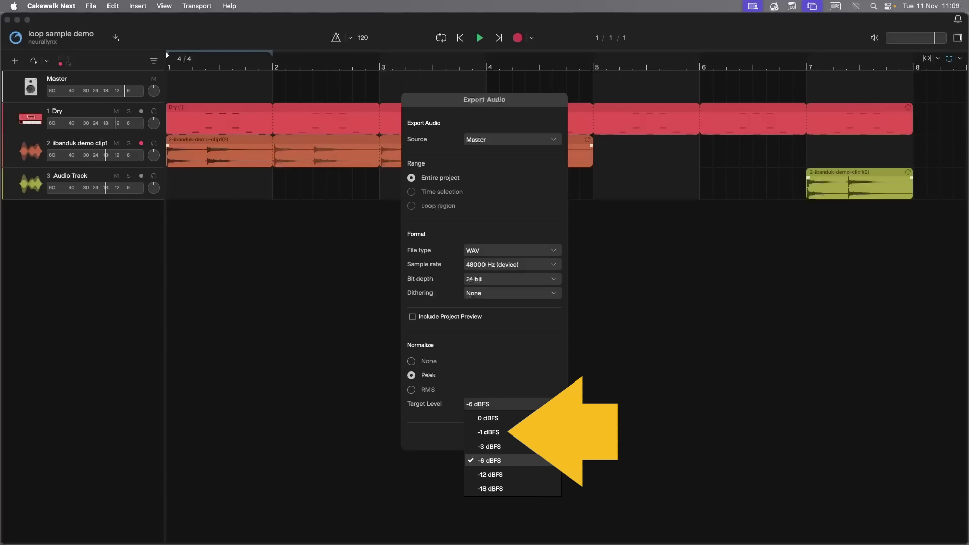
{"action": "left_click", "coordinate": [523, 432]}
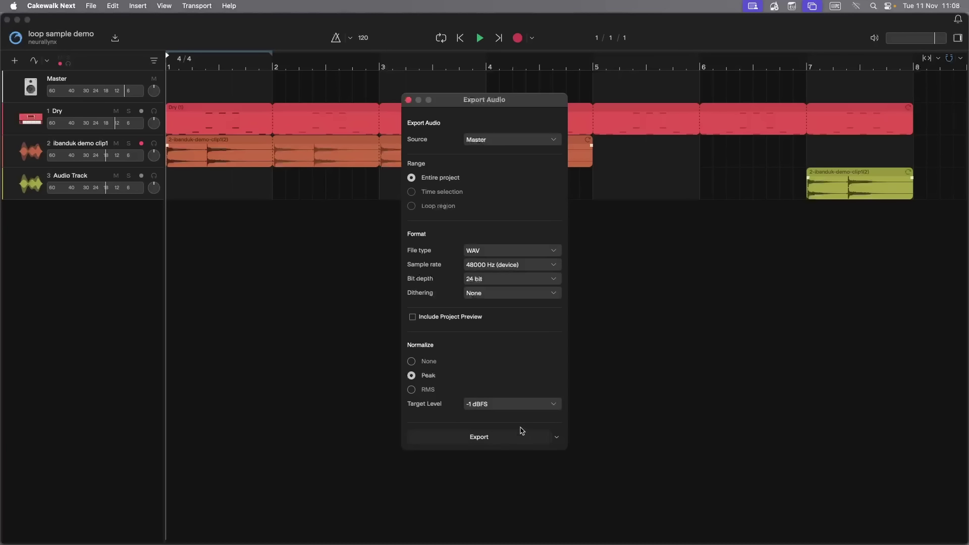
- Switch the export normalization to RMS with a target level of -12 dBFS
{"action": "left_click", "coordinate": [411, 389]}
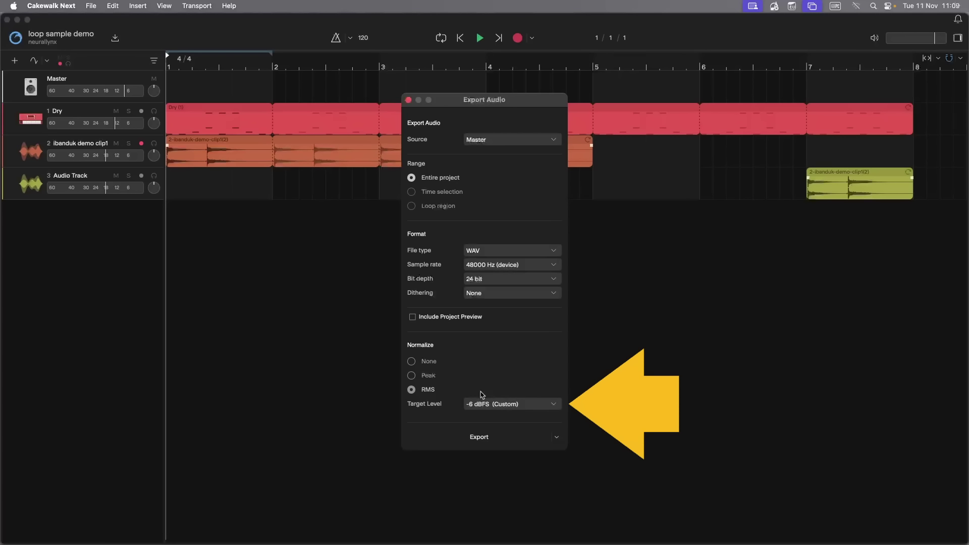
{"action": "left_click", "coordinate": [554, 405]}
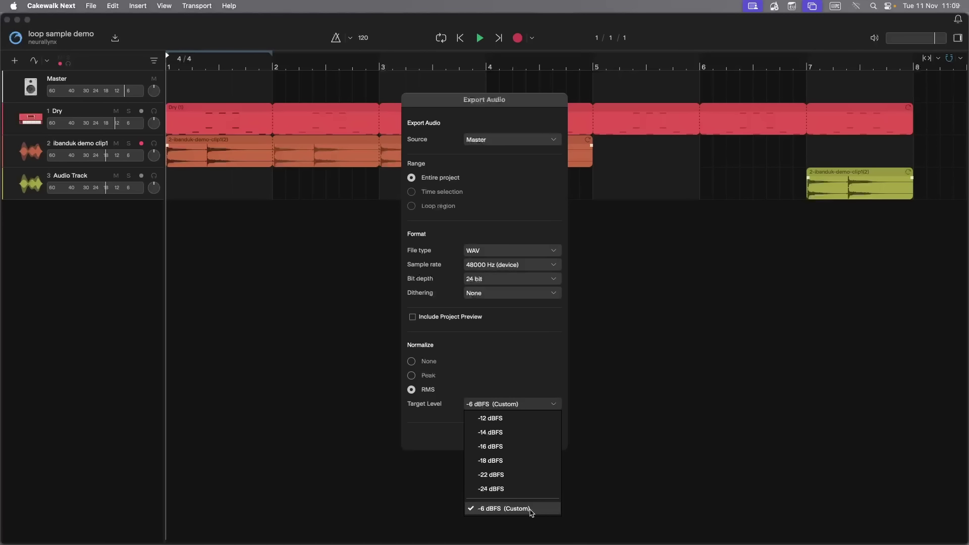
{"action": "left_click", "coordinate": [510, 421]}
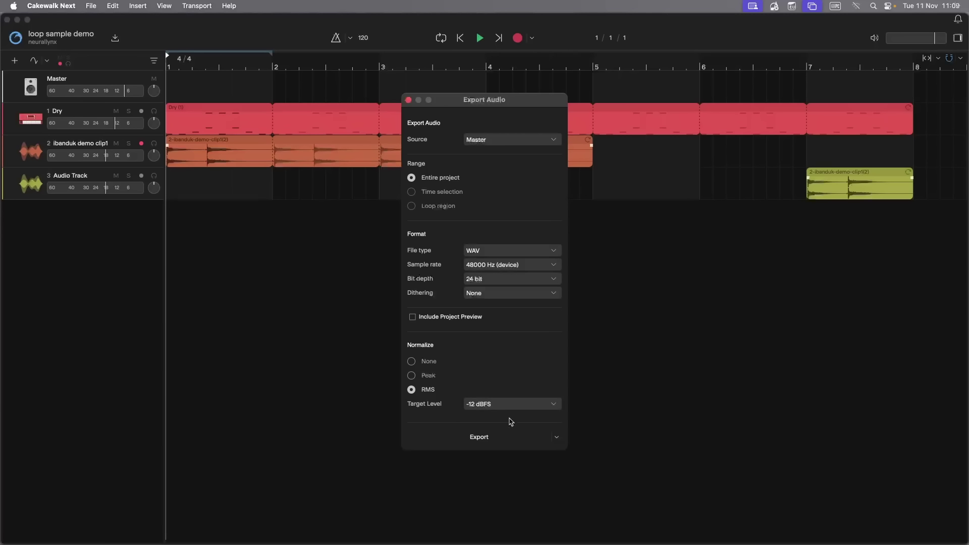
- Enter a custom RMS normalization target level of -6 dBFS
{"action": "left_click", "coordinate": [475, 405]}
{"action": "type", "text": "-6"}
{"action": "key", "text": "Return"}
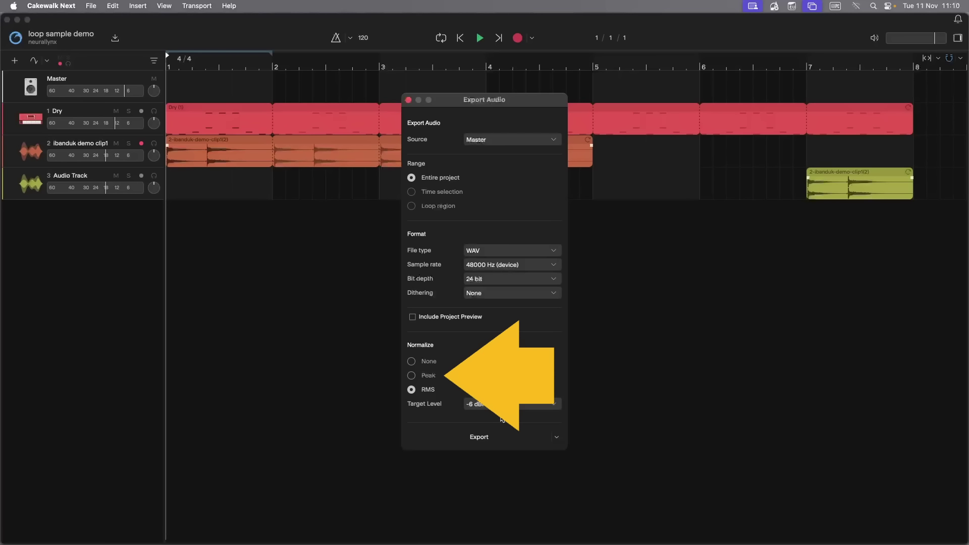
- Change the normalization method to Peak and set its target level to -1 dBFS
{"action": "left_click", "coordinate": [411, 376]}
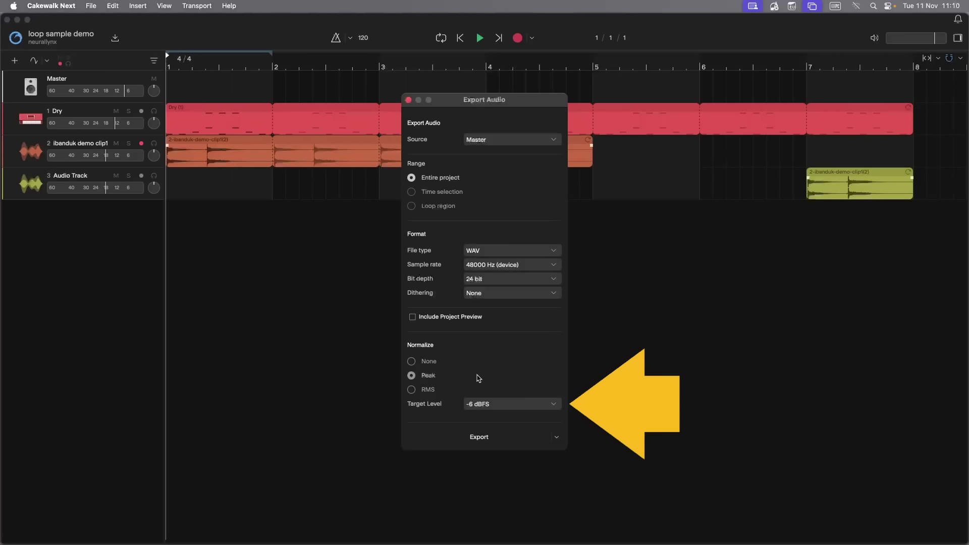
{"action": "left_click", "coordinate": [555, 405]}
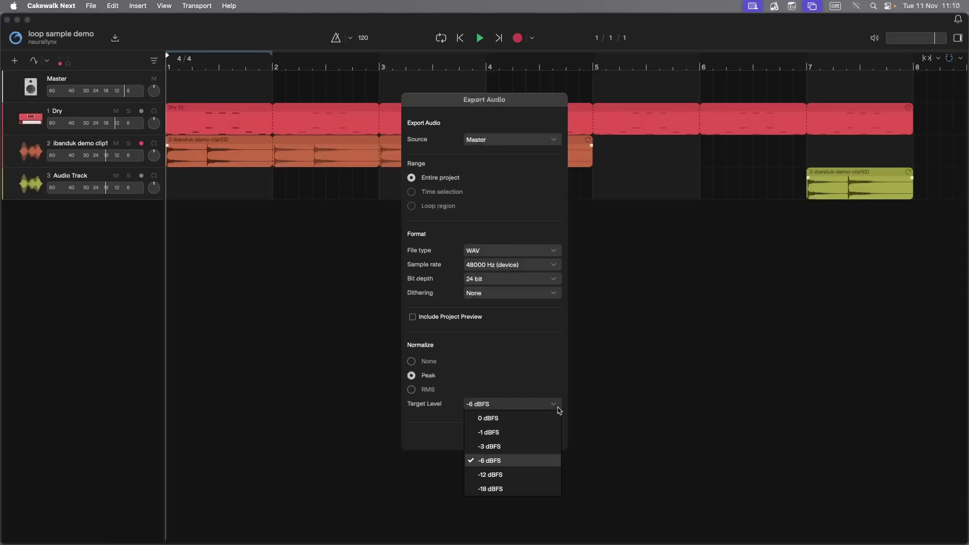
{"action": "left_click", "coordinate": [519, 434]}
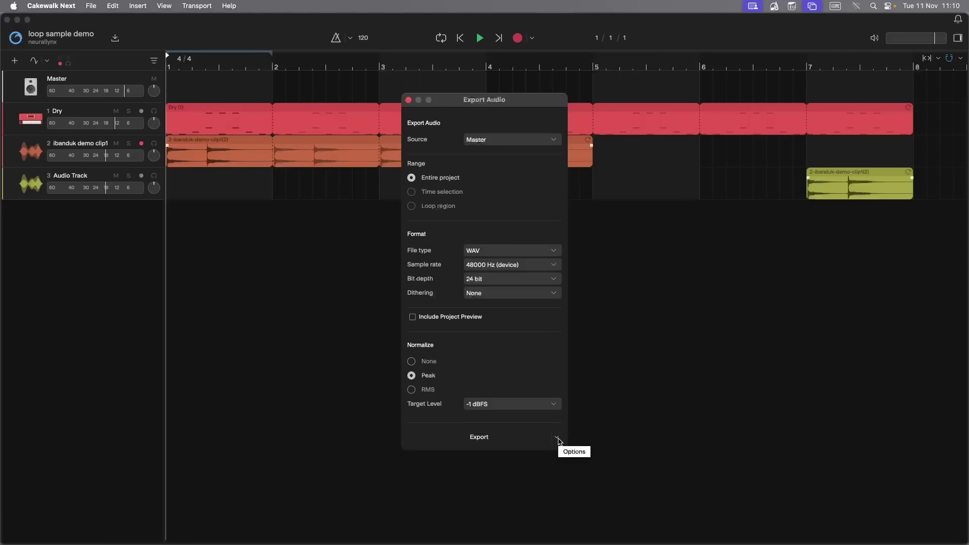
- Enable Include effects tails in the additional export options, toggling Make mono on and off again
{"action": "left_click", "coordinate": [557, 438]}
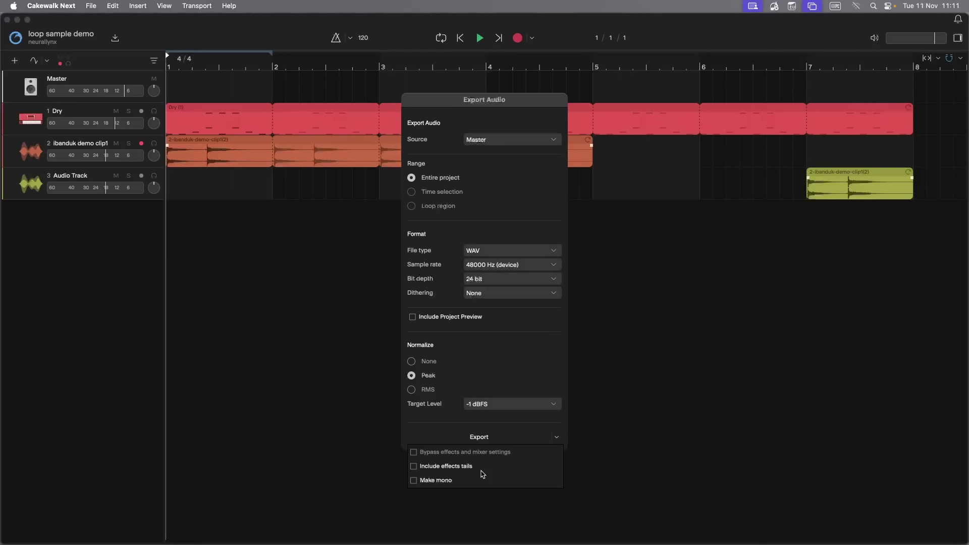
{"action": "left_click", "coordinate": [414, 467]}
{"action": "left_click", "coordinate": [414, 480]}
{"action": "left_click", "coordinate": [414, 480]}
{"action": "left_click", "coordinate": [558, 440]}
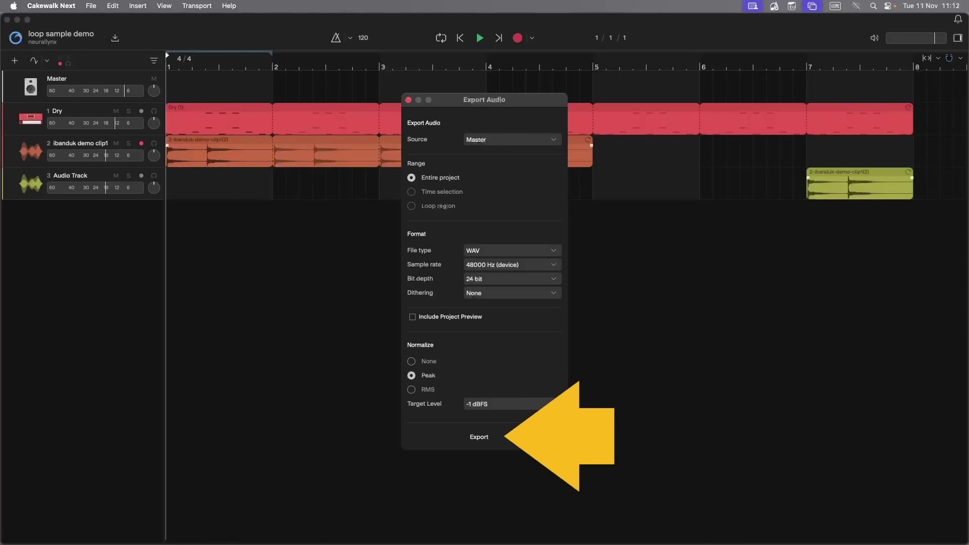
- Export the audio to the Exports folder under the name "loop sample demo 1"
{"action": "left_click", "coordinate": [487, 440]}
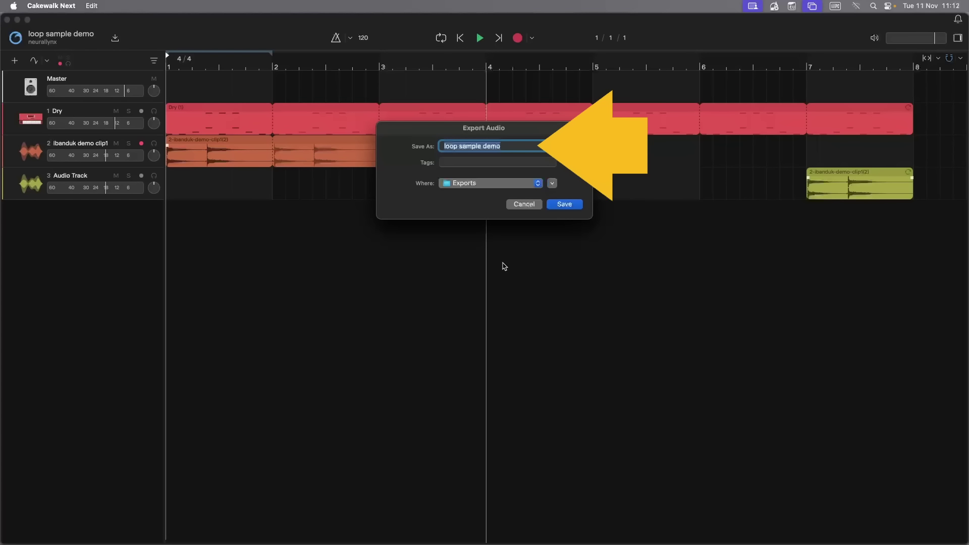
{"action": "left_click", "coordinate": [517, 147]}
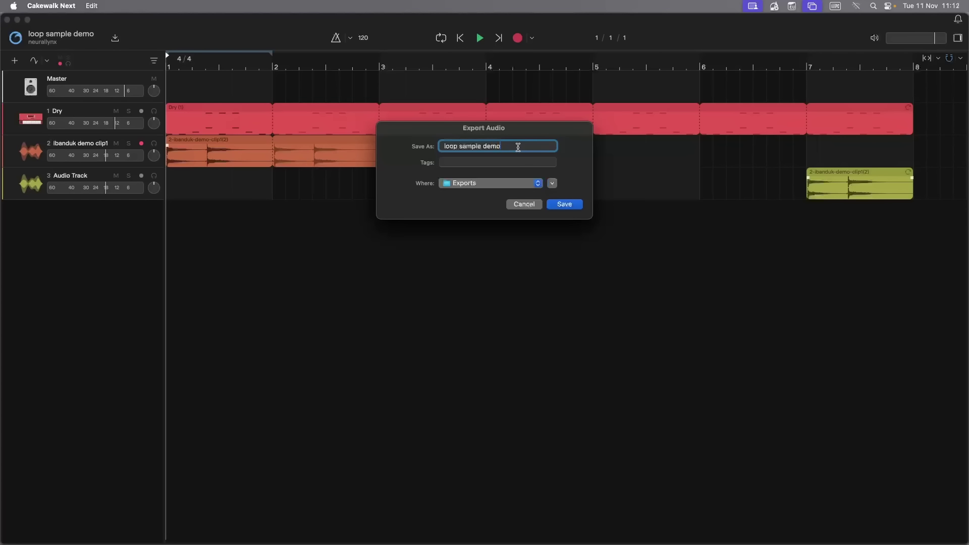
{"action": "type", "text": "1"}
{"action": "left_click", "coordinate": [564, 206]}
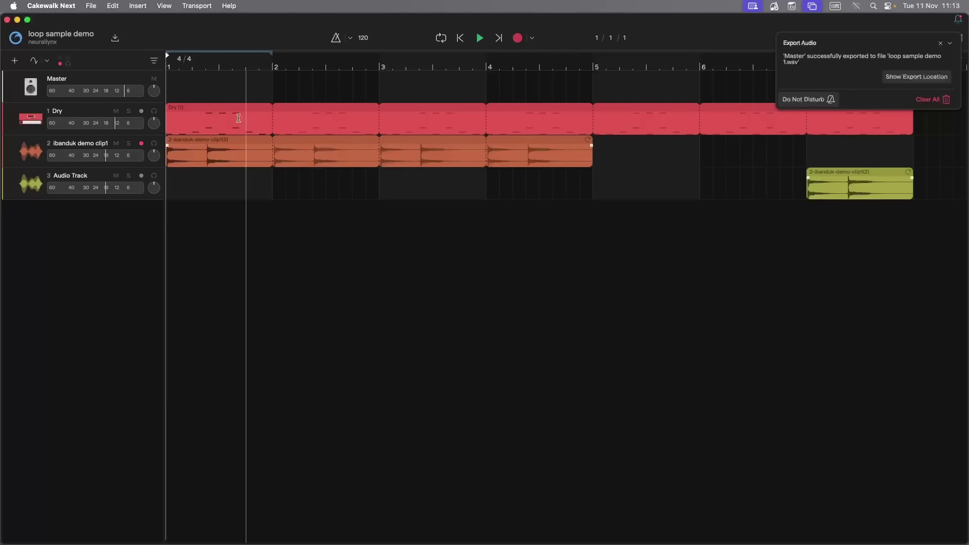
- Export the master mix without normalization to the Exports folder under the name "loop sample demo none"
{"action": "left_click", "coordinate": [91, 7]}
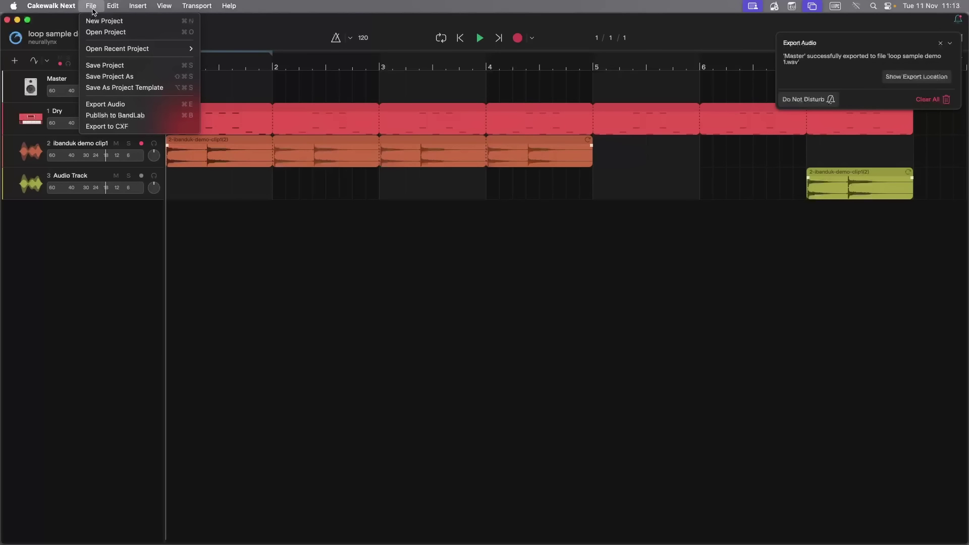
{"action": "left_click", "coordinate": [116, 106]}
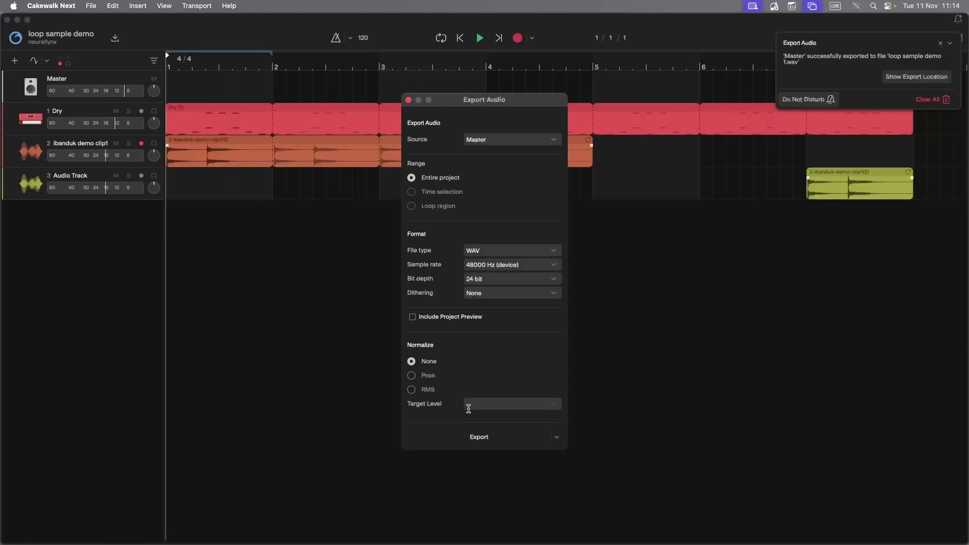
{"action": "left_click", "coordinate": [488, 437]}
{"action": "left_click", "coordinate": [508, 147]}
{"action": "type", "text": "no"}
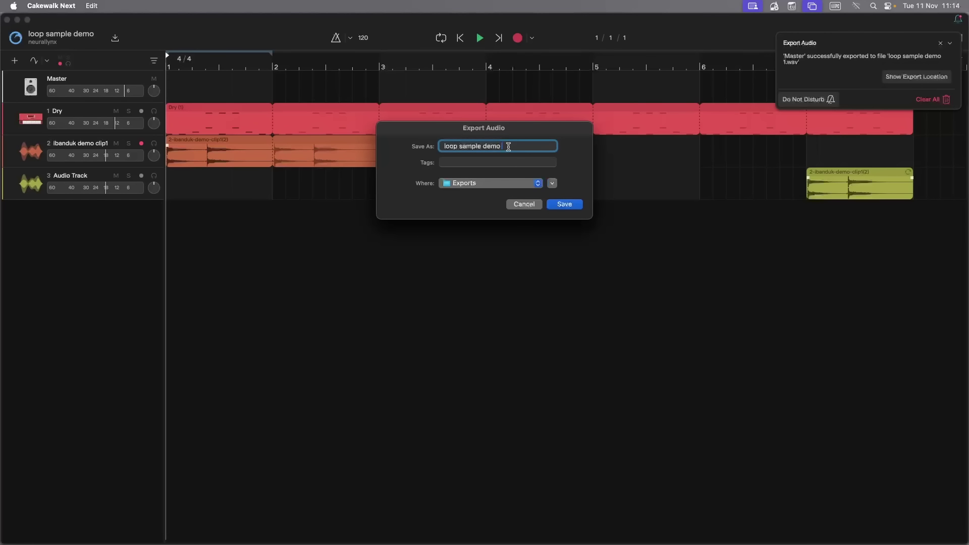
{"action": "type", "text": "ne"}
{"action": "left_click", "coordinate": [565, 204]}
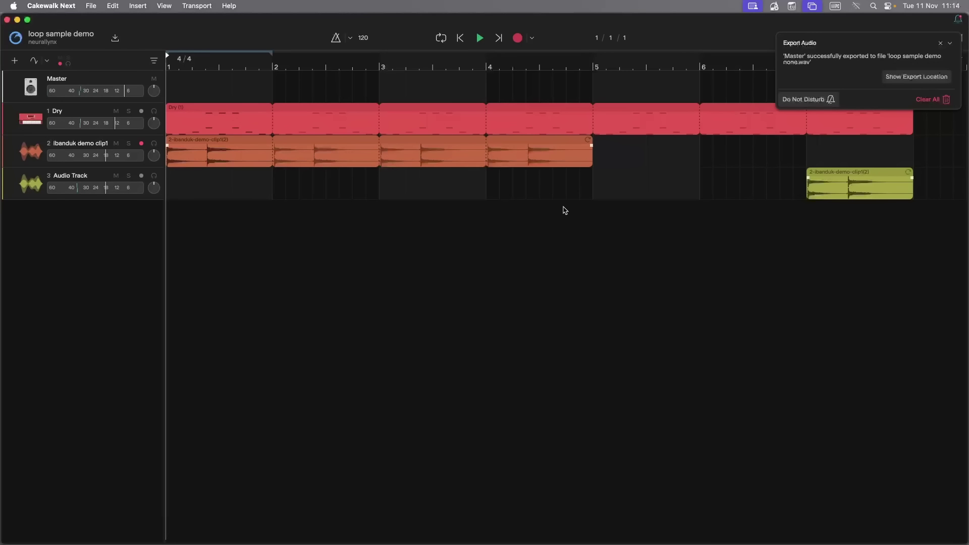
- Export the master mix with RMS normalization to the Exports folder under the name "loop sample demo rms"
{"action": "left_click", "coordinate": [90, 5]}
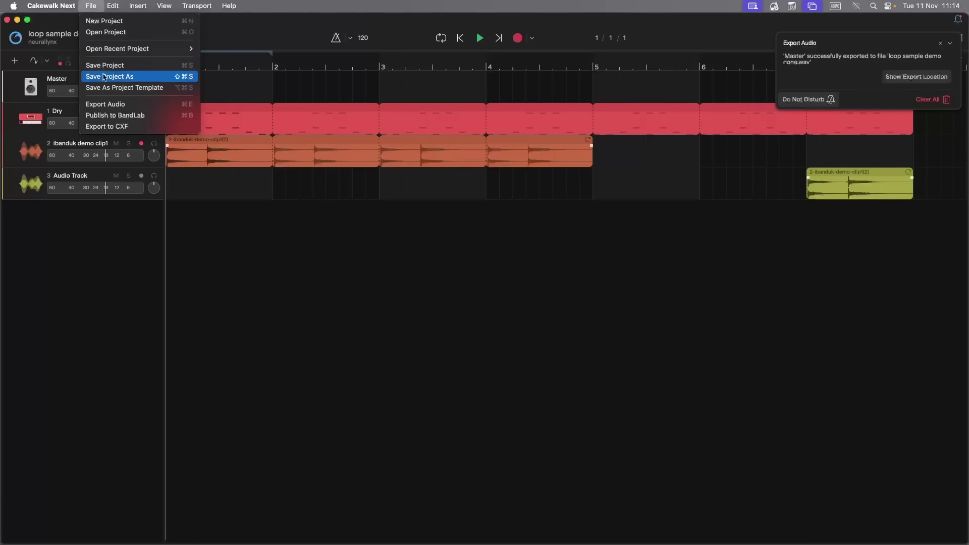
{"action": "left_click", "coordinate": [105, 104]}
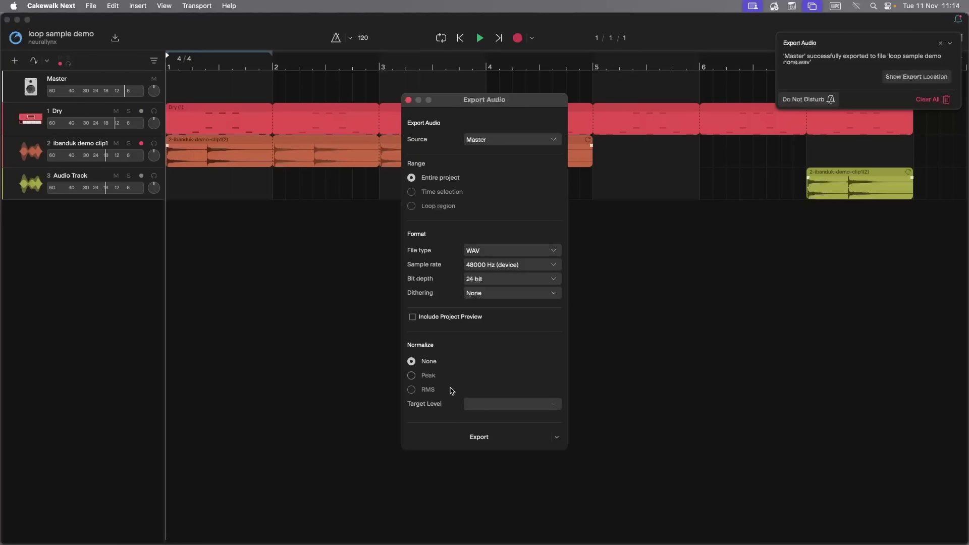
{"action": "left_click", "coordinate": [412, 391]}
{"action": "left_click", "coordinate": [479, 437]}
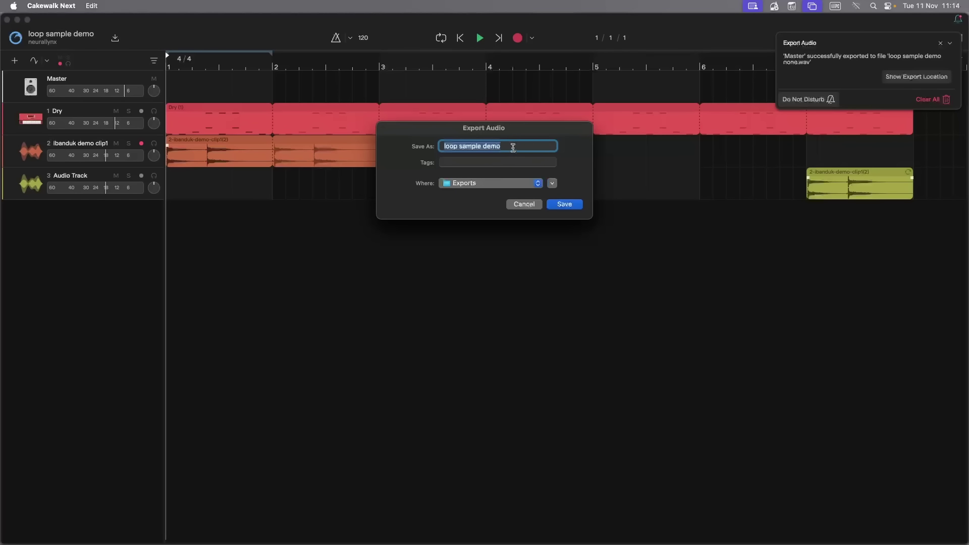
{"action": "left_click", "coordinate": [513, 147]}
{"action": "type", "text": "rms"}
{"action": "left_click", "coordinate": [572, 205]}
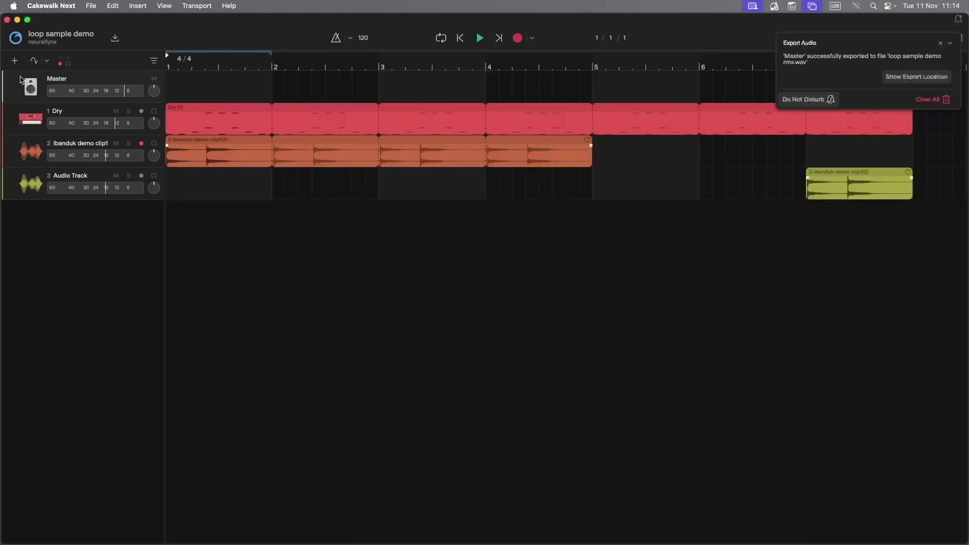
- Add three new Mic/Line In audio tracks below the existing tracks
{"action": "left_click", "coordinate": [15, 60]}
{"action": "left_click", "coordinate": [43, 80]}
{"action": "left_click", "coordinate": [15, 60]}
{"action": "left_click", "coordinate": [46, 90]}
{"action": "left_click", "coordinate": [15, 61]}
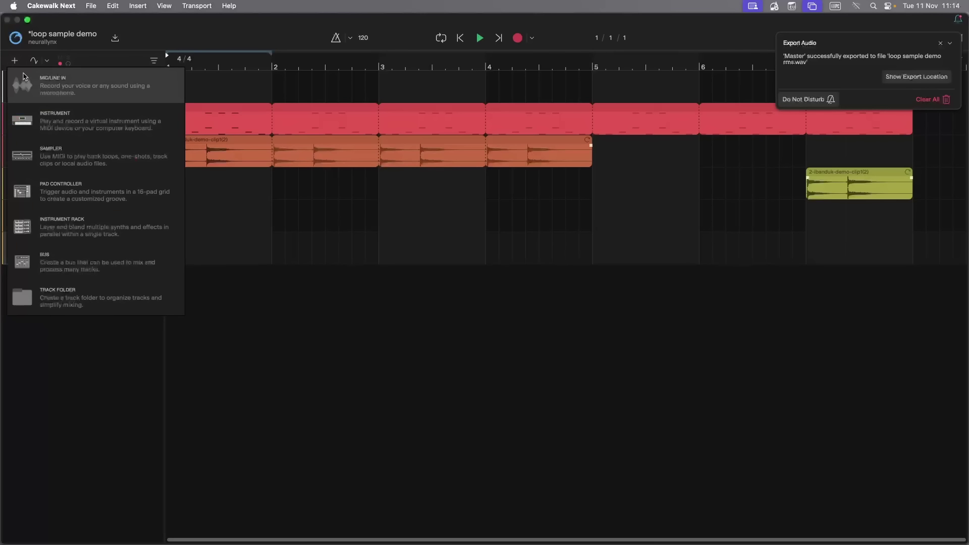
{"action": "left_click", "coordinate": [24, 77]}
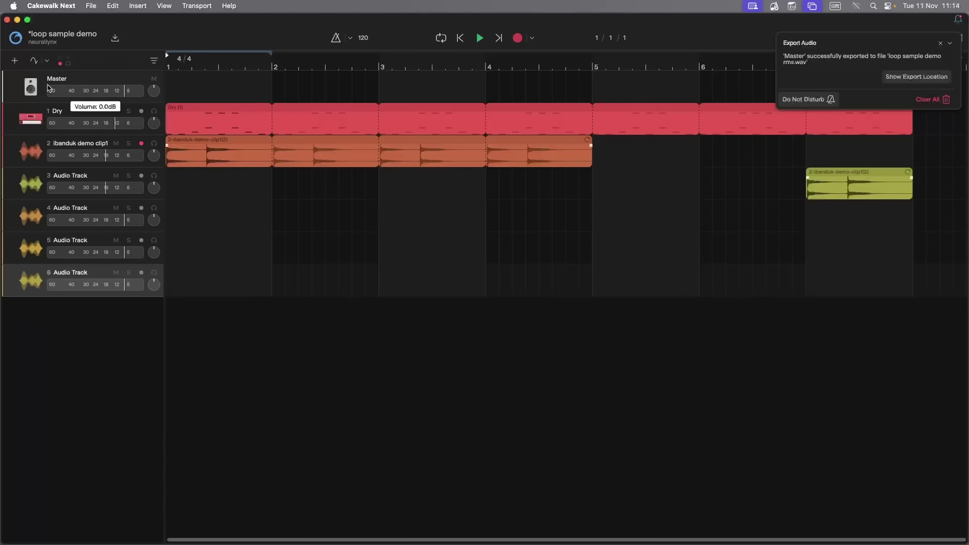
- Rename tracks 4, 5 and 6 as "peak", "none" and "rms" respectively
{"action": "double_click", "coordinate": [86, 209]}
{"action": "type", "text": "peak"}
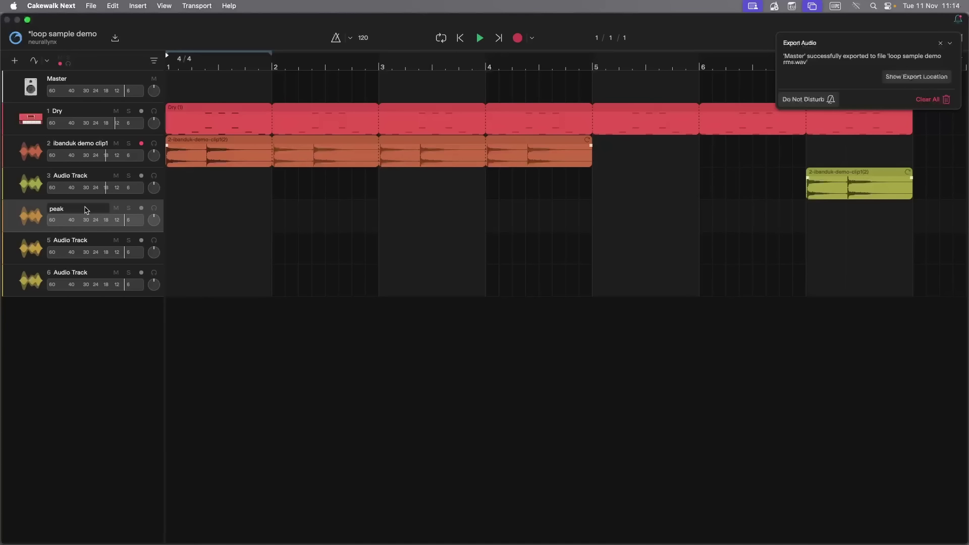
{"action": "double_click", "coordinate": [92, 242]}
{"action": "type", "text": "none"}
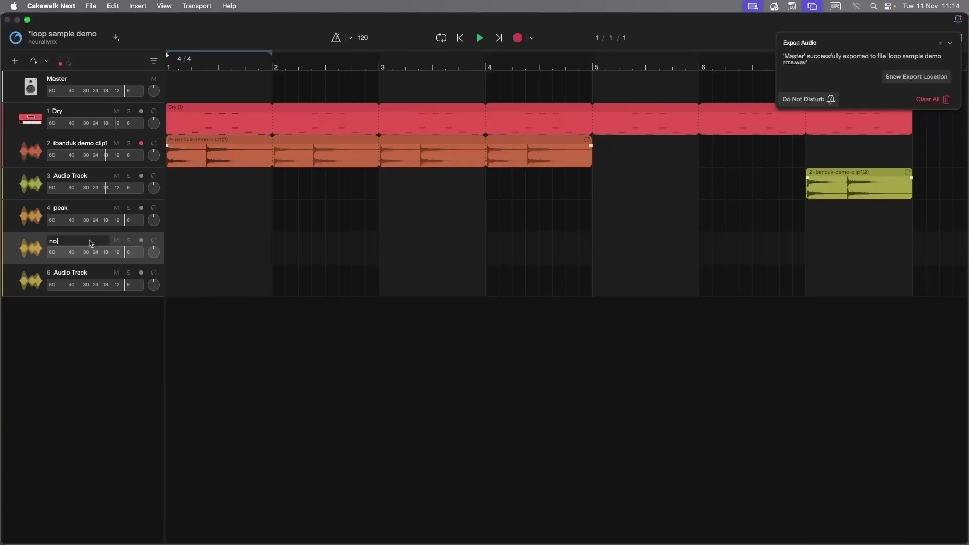
{"action": "double_click", "coordinate": [94, 273]}
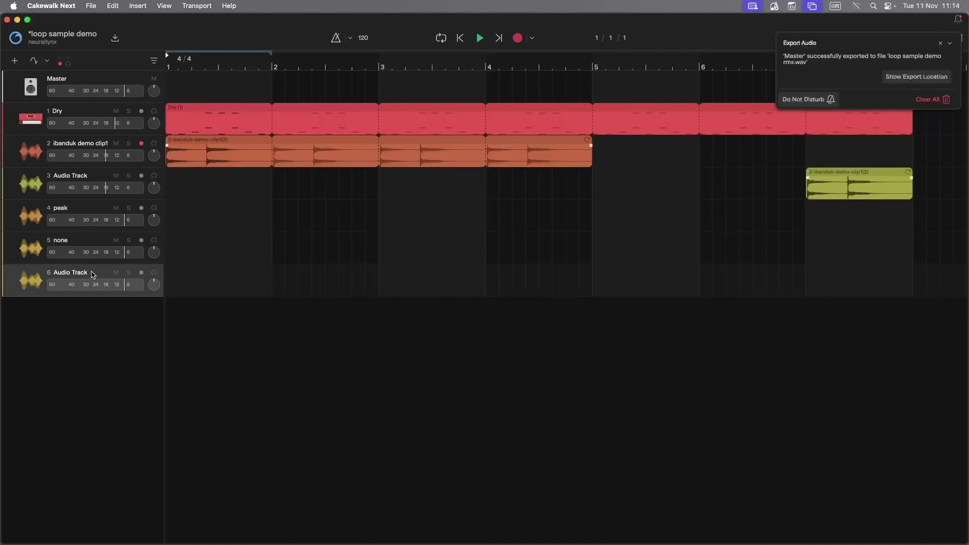
{"action": "type", "text": "rms"}
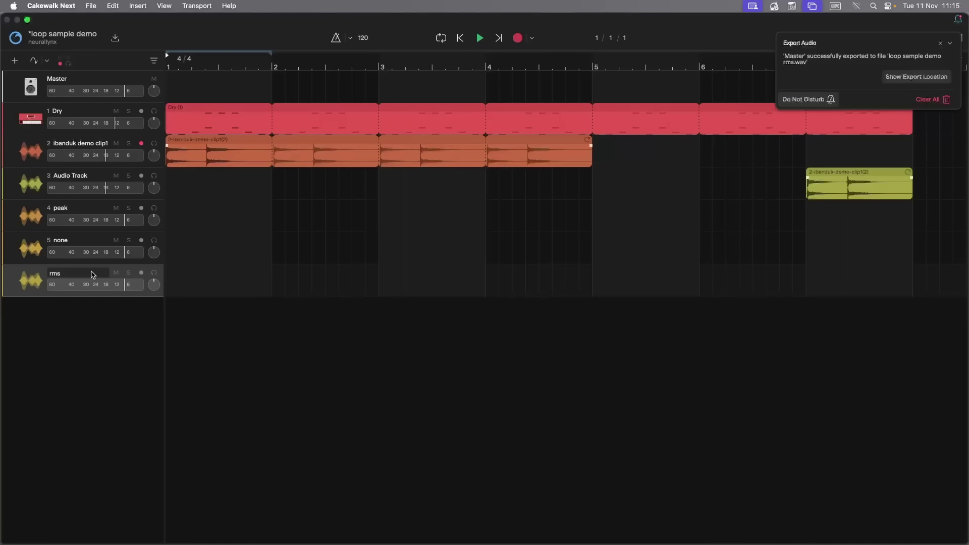
{"action": "key", "text": "Return"}
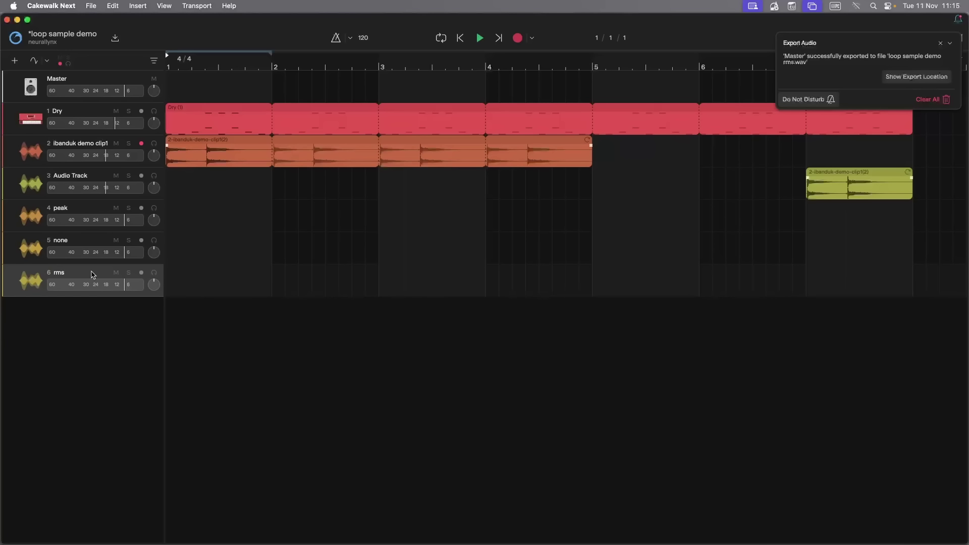
- Import the exported "loop sample demo 1" file at the start of the peak track
{"action": "scroll", "coordinate": [202, 237], "scroll_direction": "right", "scroll_amount": 1}
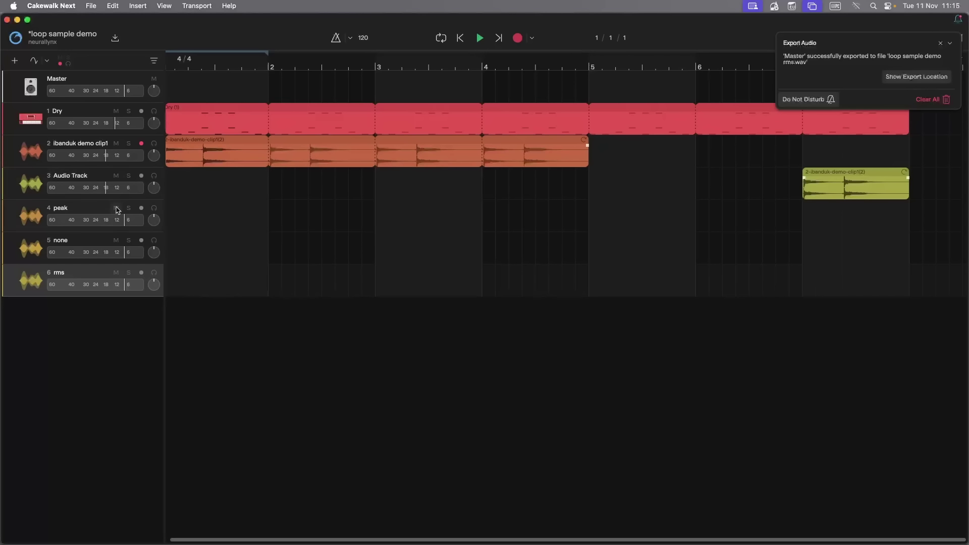
{"action": "scroll", "coordinate": [179, 212], "scroll_direction": "left", "scroll_amount": 1}
{"action": "scroll", "coordinate": [177, 214], "scroll_direction": "right", "scroll_amount": 1}
{"action": "scroll", "coordinate": [176, 214], "scroll_direction": "left", "scroll_amount": 1}
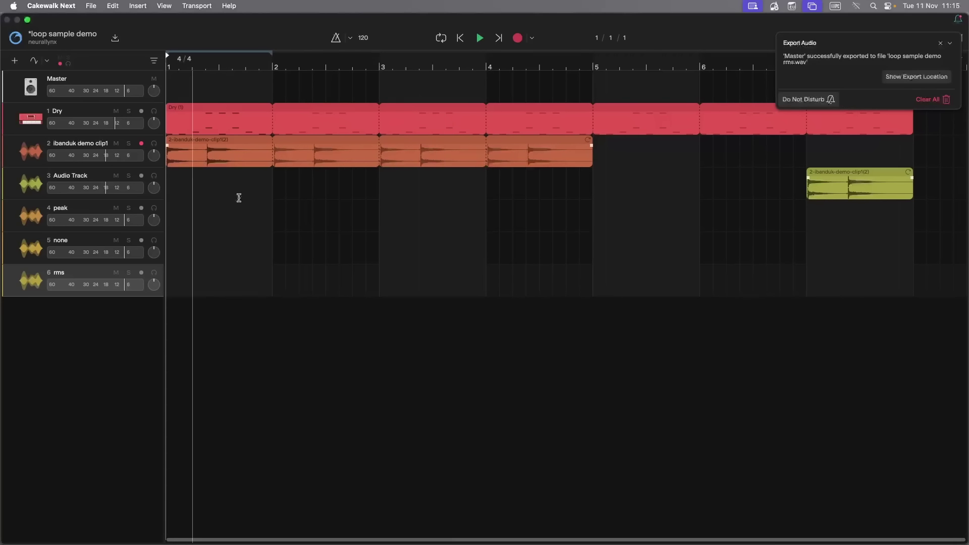
{"action": "right_click", "coordinate": [171, 218]}
{"action": "left_click", "coordinate": [235, 372]}
{"action": "left_click", "coordinate": [436, 155]}
{"action": "left_click", "coordinate": [657, 300]}
- Import the exported "loop sample demo none" file at the start of the none track
{"action": "left_click", "coordinate": [170, 258]}
{"action": "right_click", "coordinate": [170, 258]}
{"action": "left_click", "coordinate": [222, 407]}
{"action": "left_click", "coordinate": [444, 163]}
{"action": "left_click", "coordinate": [657, 299]}
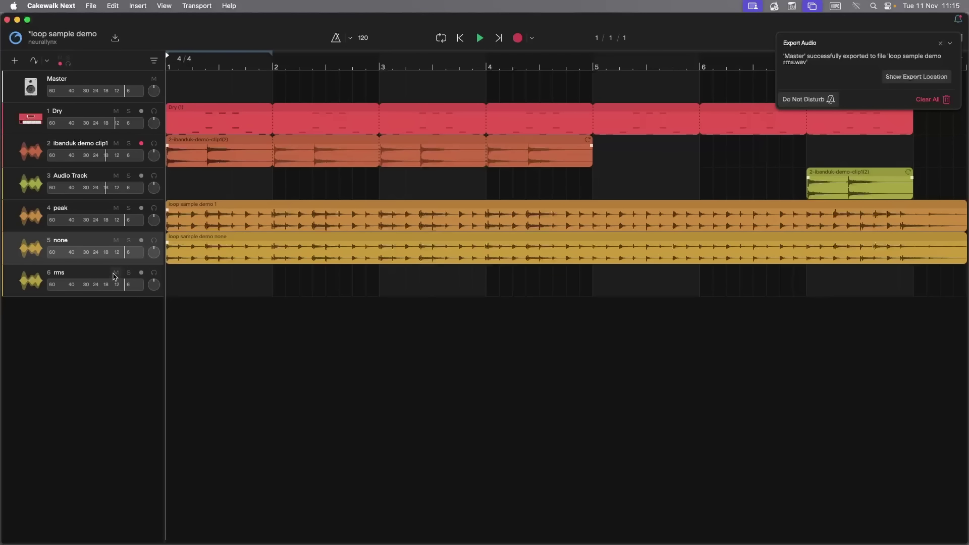
- Import the exported "loop sample demo rms" file at the start of the rms track
{"action": "left_click", "coordinate": [95, 277]}
{"action": "left_click", "coordinate": [218, 248]}
{"action": "left_click", "coordinate": [427, 182]}
{"action": "left_click", "coordinate": [656, 302]}
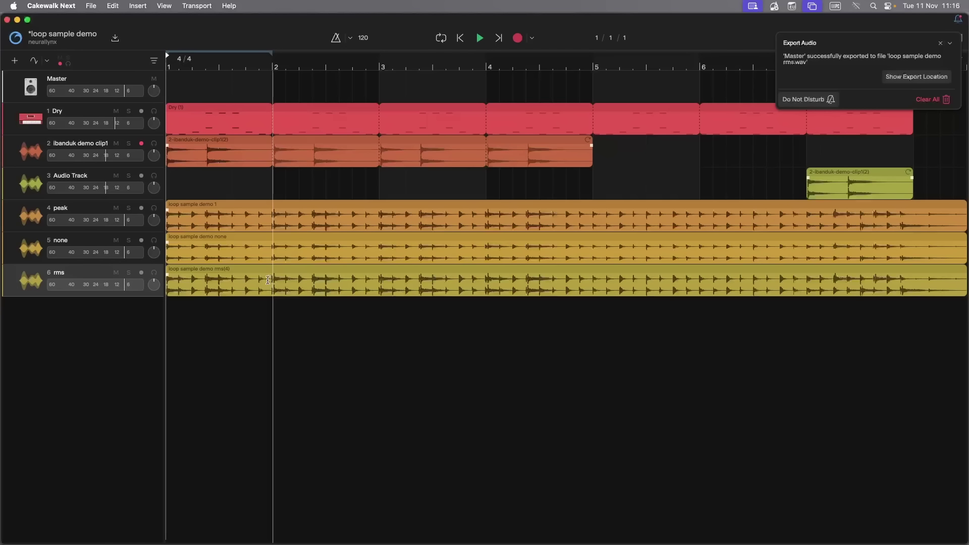
- Solo the none track, play it to check its level on the meters, and turn its solo off
{"action": "left_click", "coordinate": [129, 241]}
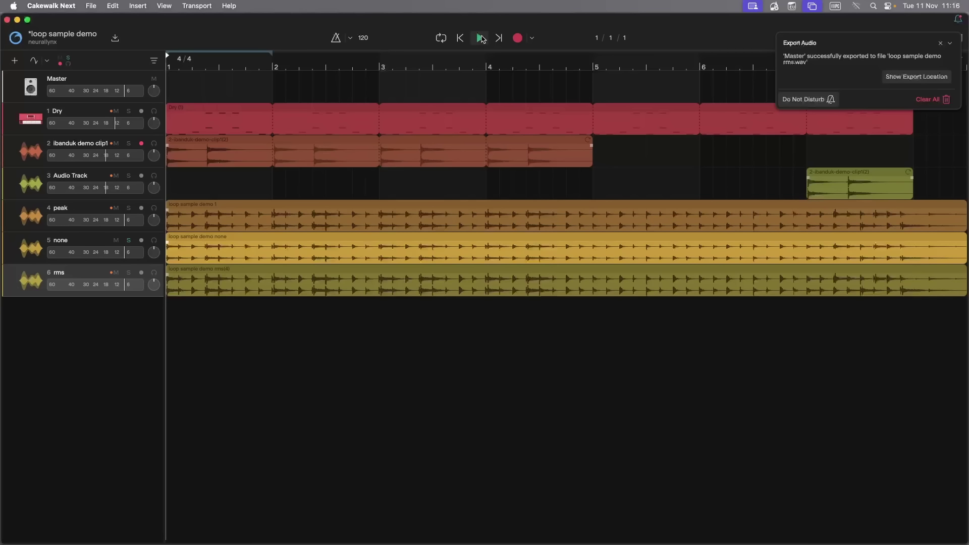
{"action": "left_click", "coordinate": [481, 39]}
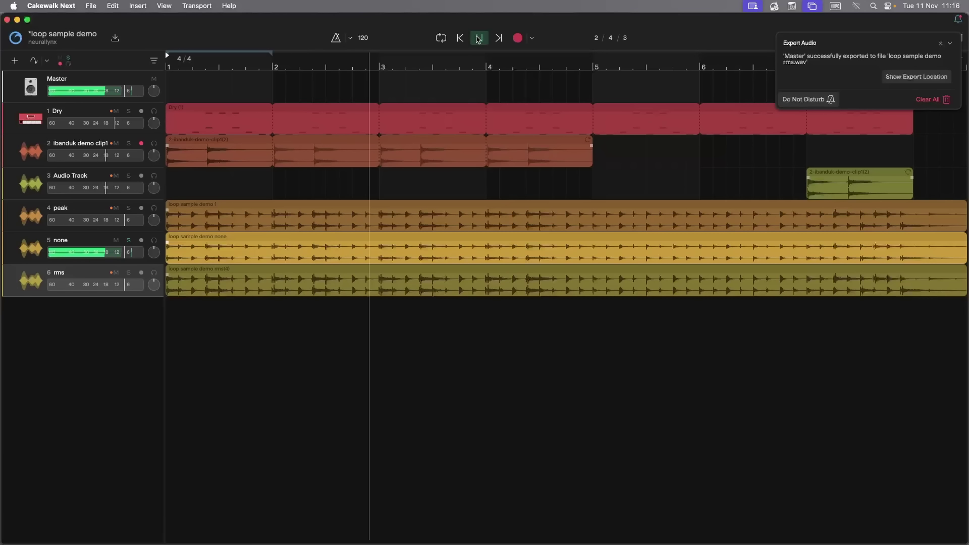
{"action": "left_click", "coordinate": [478, 39]}
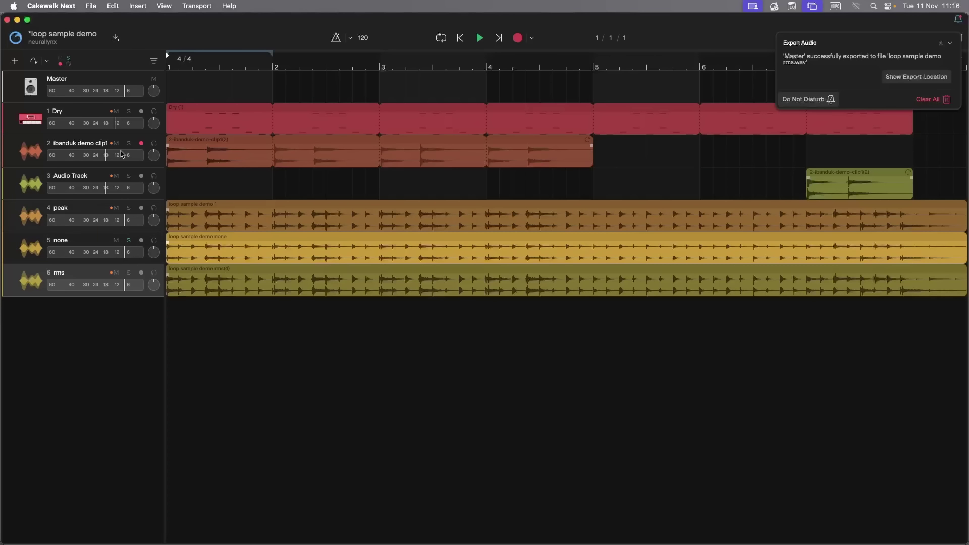
{"action": "left_click", "coordinate": [480, 38]}
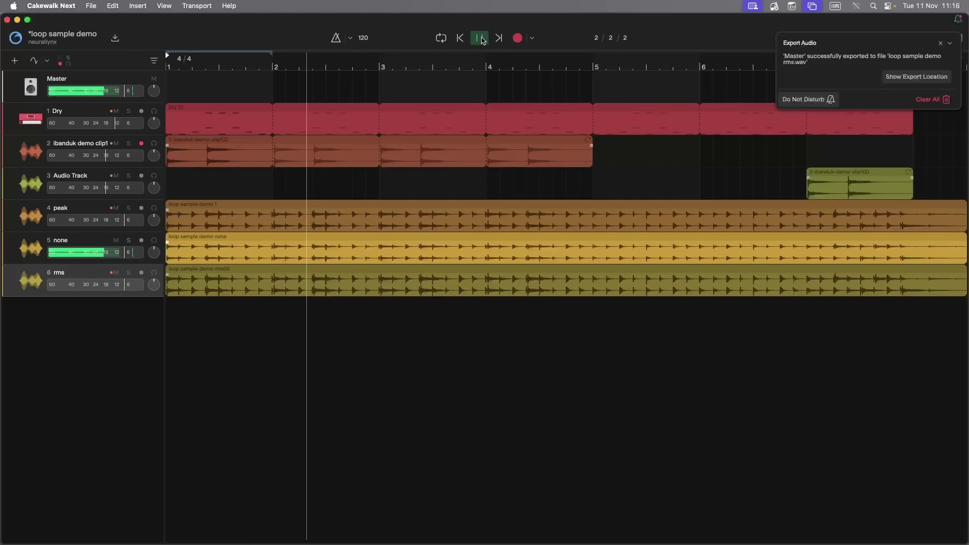
{"action": "left_click", "coordinate": [482, 39]}
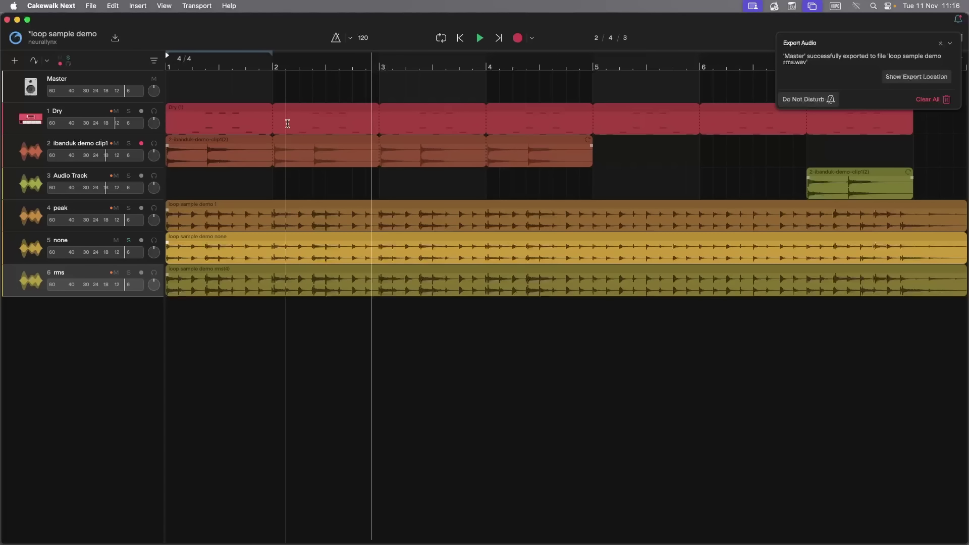
{"action": "left_click", "coordinate": [129, 243]}
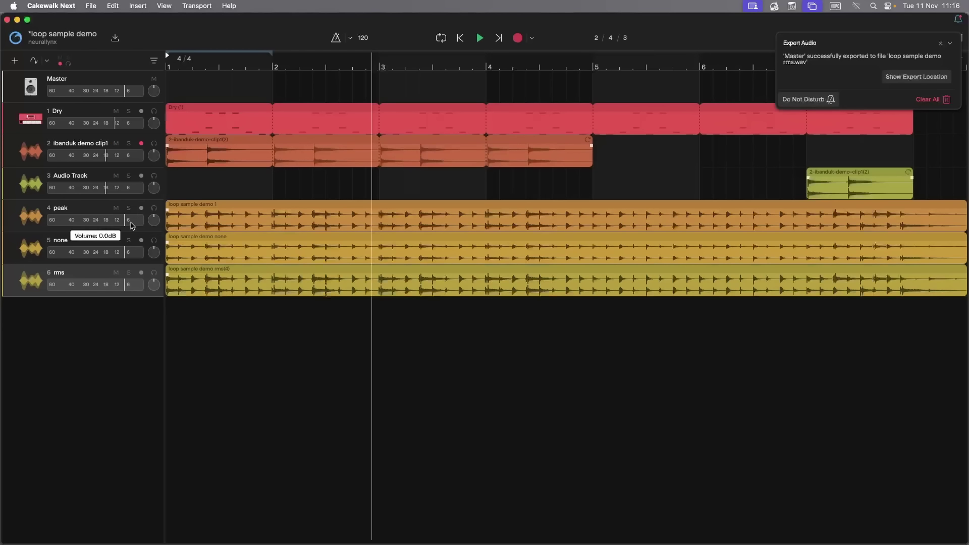
- Solo the peak track, play it from the project start to check its level, and turn its solo off
{"action": "left_click", "coordinate": [130, 211]}
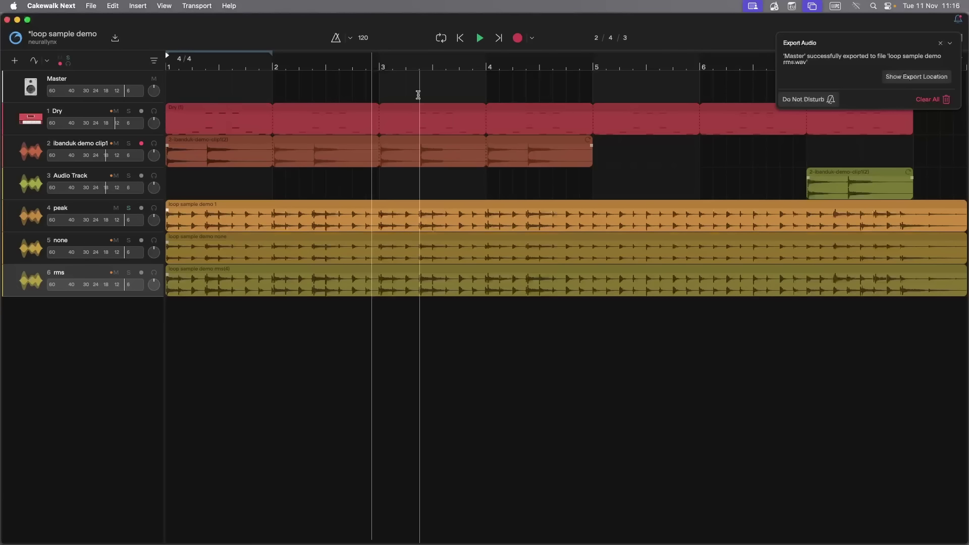
{"action": "left_click", "coordinate": [460, 39]}
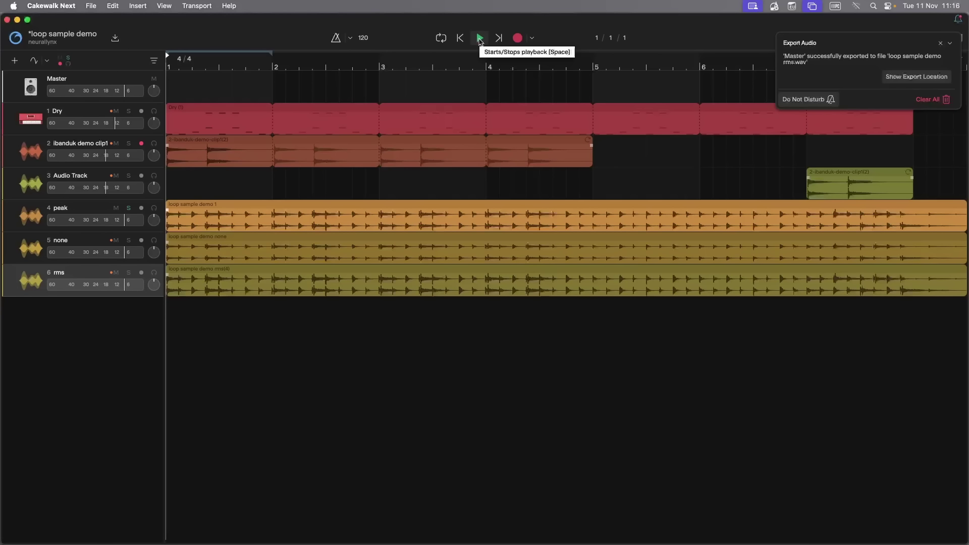
{"action": "left_click", "coordinate": [480, 39]}
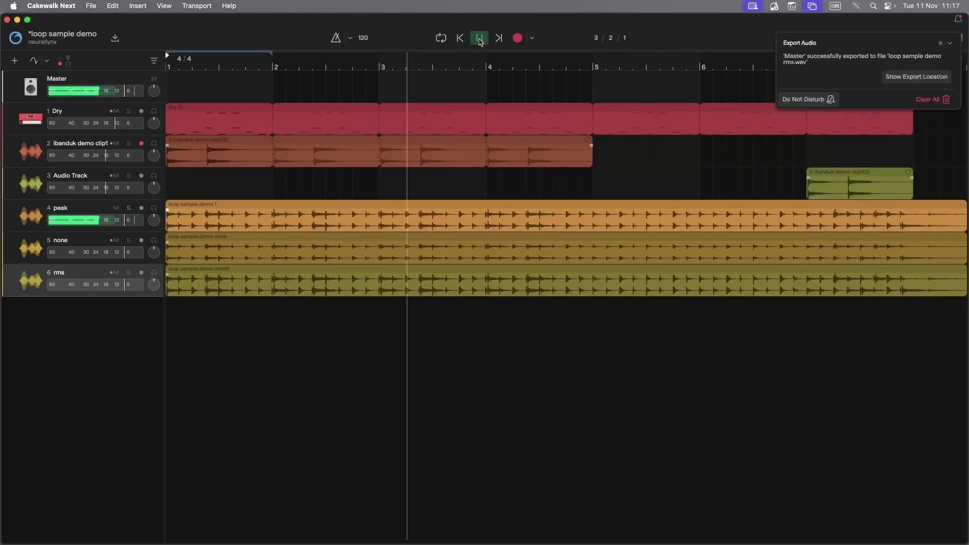
{"action": "left_click", "coordinate": [480, 40]}
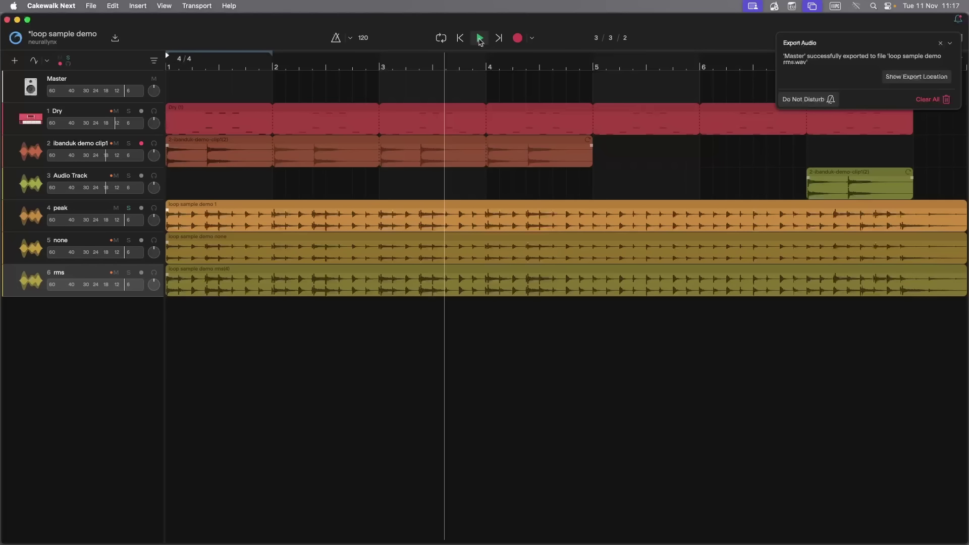
{"action": "left_click", "coordinate": [129, 208]}
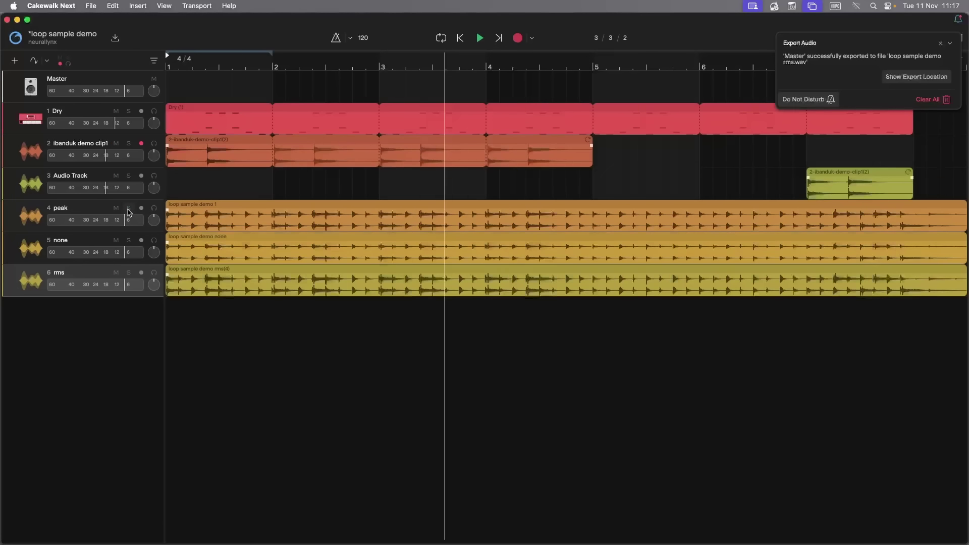
- Solo the rms track, play it from the project start to check its level, and stop playback
{"action": "left_click", "coordinate": [129, 273]}
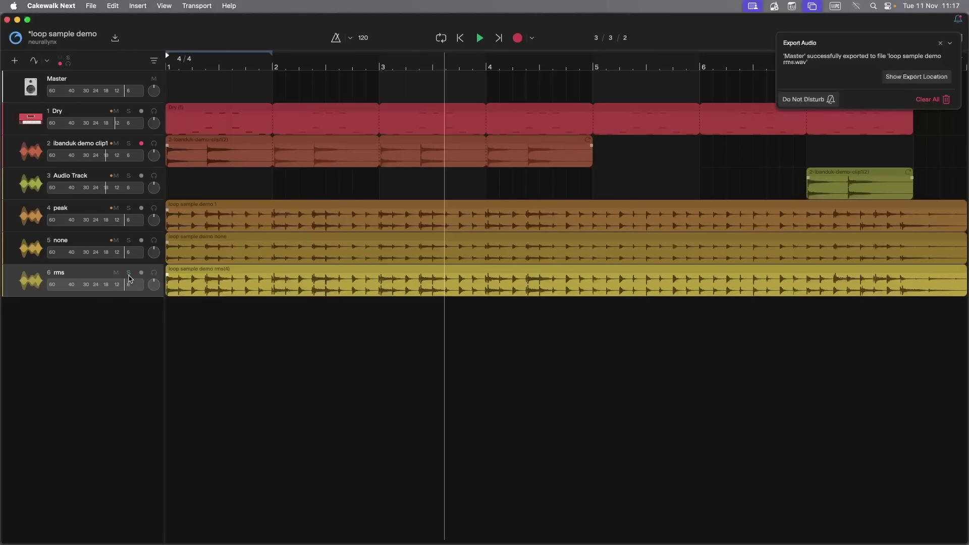
{"action": "left_click", "coordinate": [460, 39]}
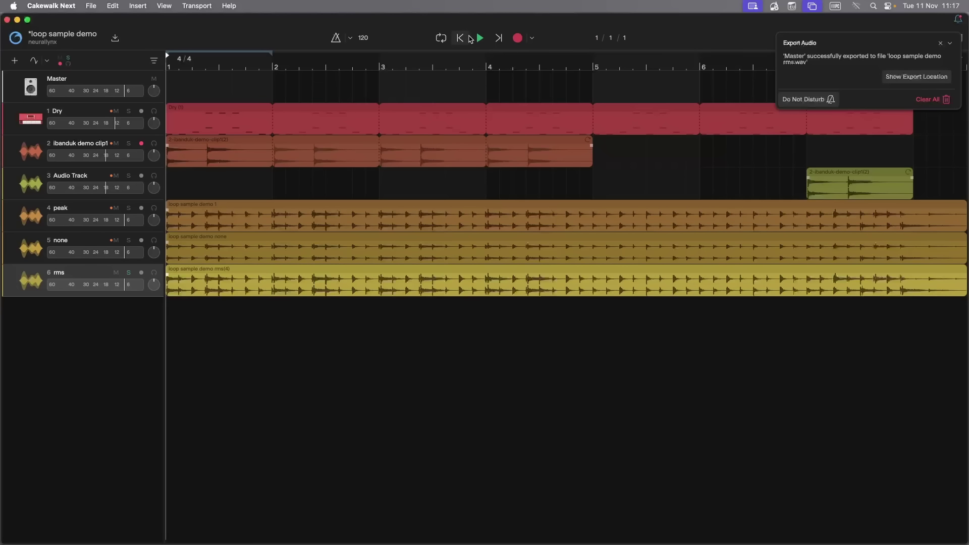
{"action": "left_click", "coordinate": [478, 39]}
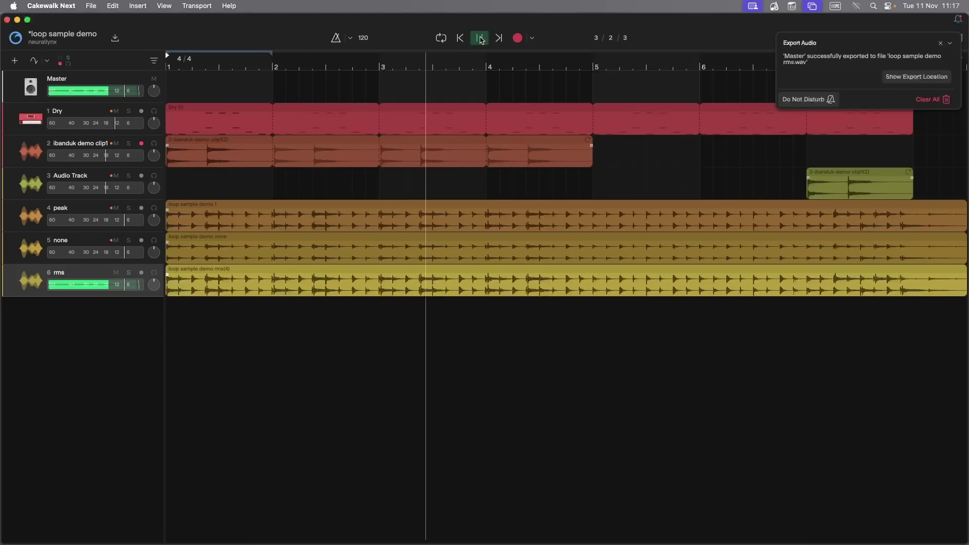
{"action": "left_click", "coordinate": [481, 39]}
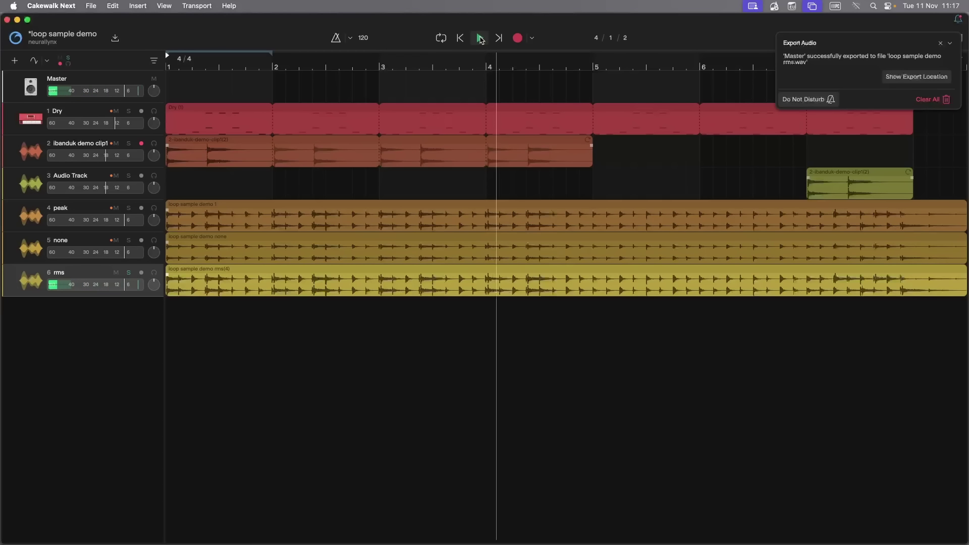